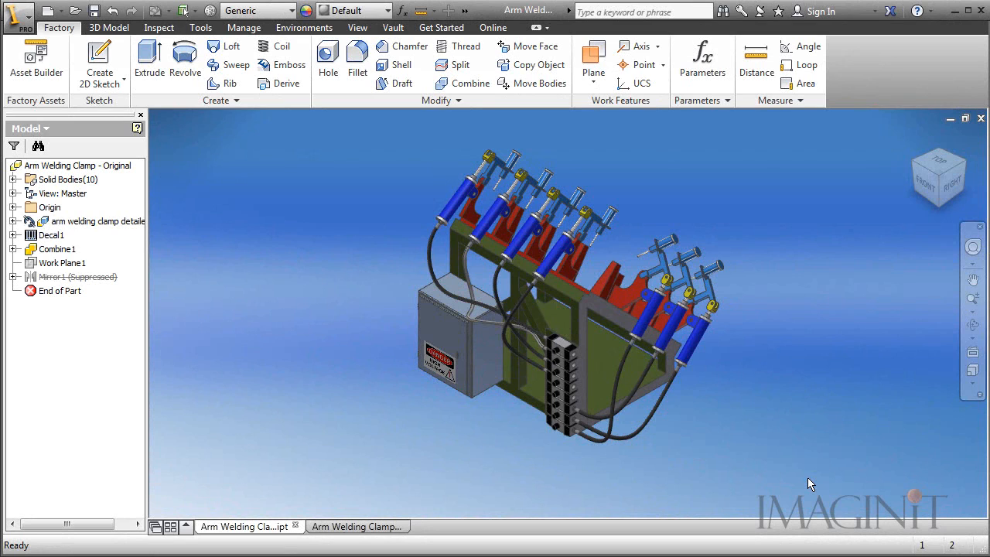
In the Arm Welding Clamp drawing, place a base view of the part using the Current orientation and the Hidden Line Removed style.
scroll(416, 393, "up", 5)
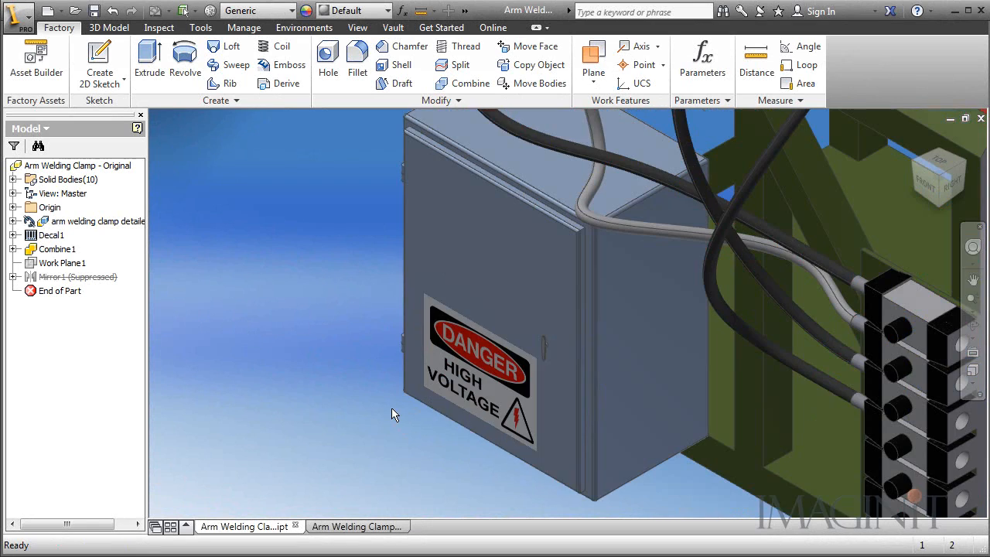
middle_click_drag(391, 408, 399, 352)
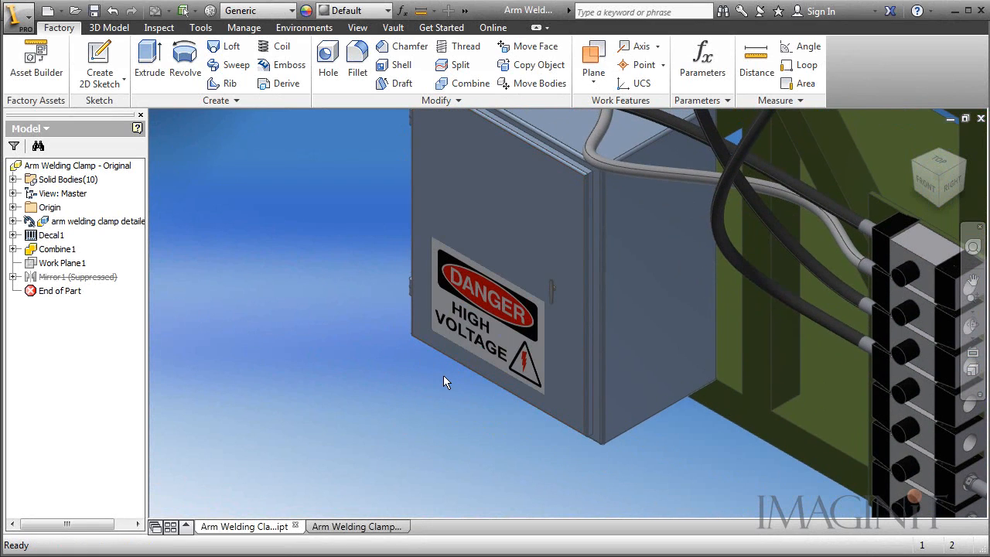
scroll(468, 396, "down", 5)
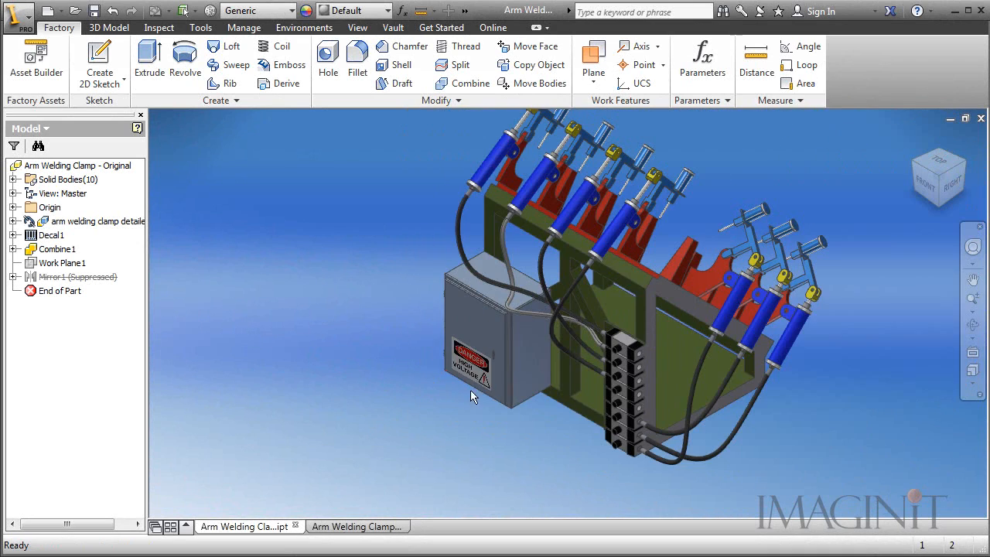
middle_click_drag(504, 366, 470, 405)
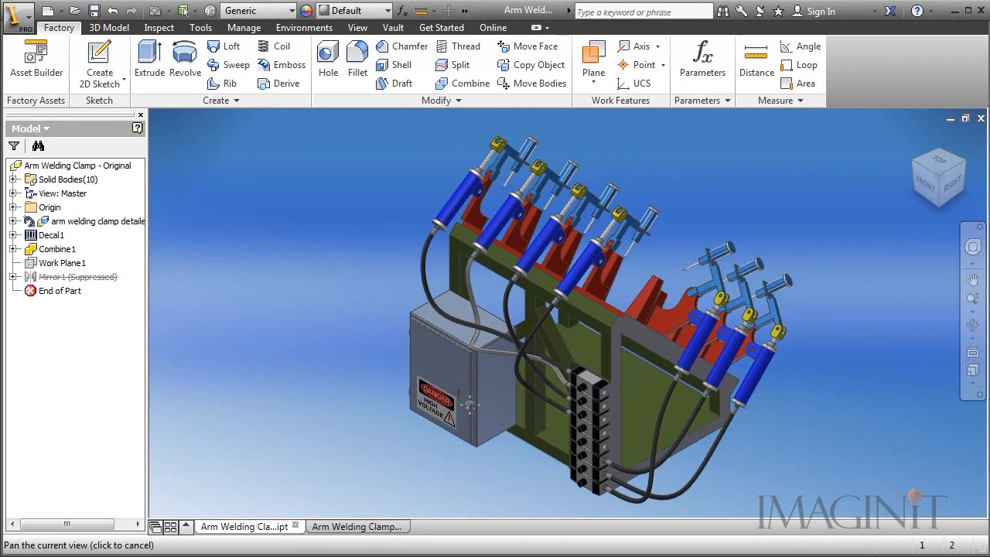
left_click(374, 530)
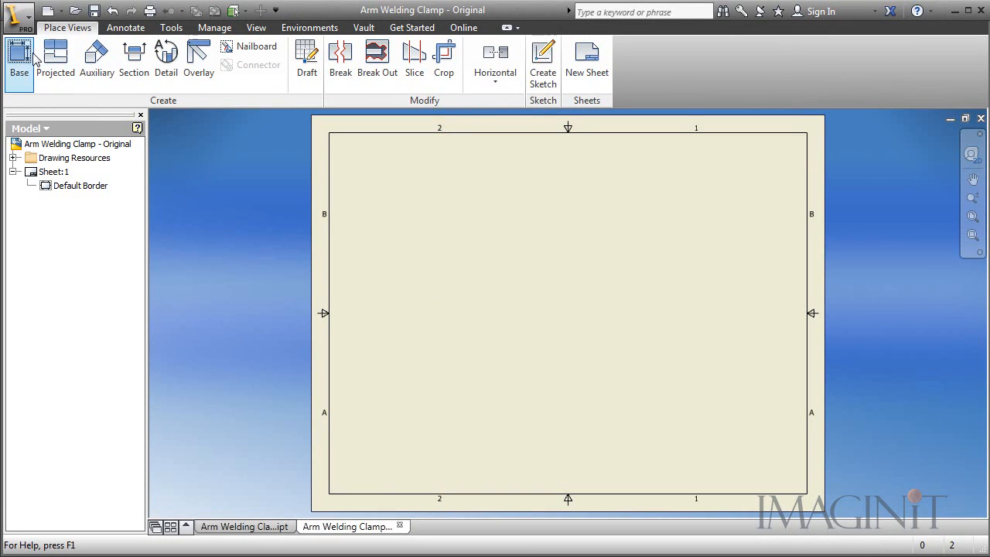
left_click(20, 60)
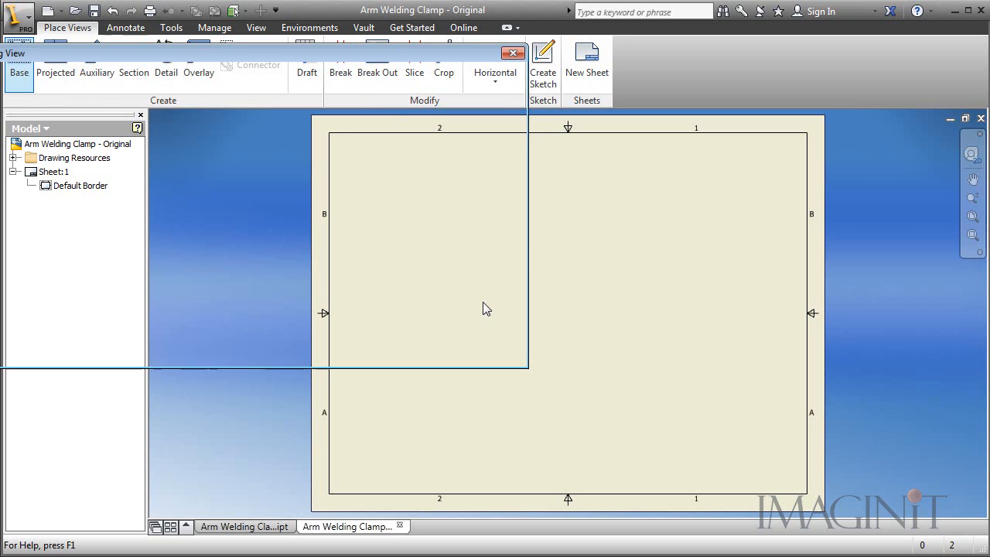
left_click(393, 113)
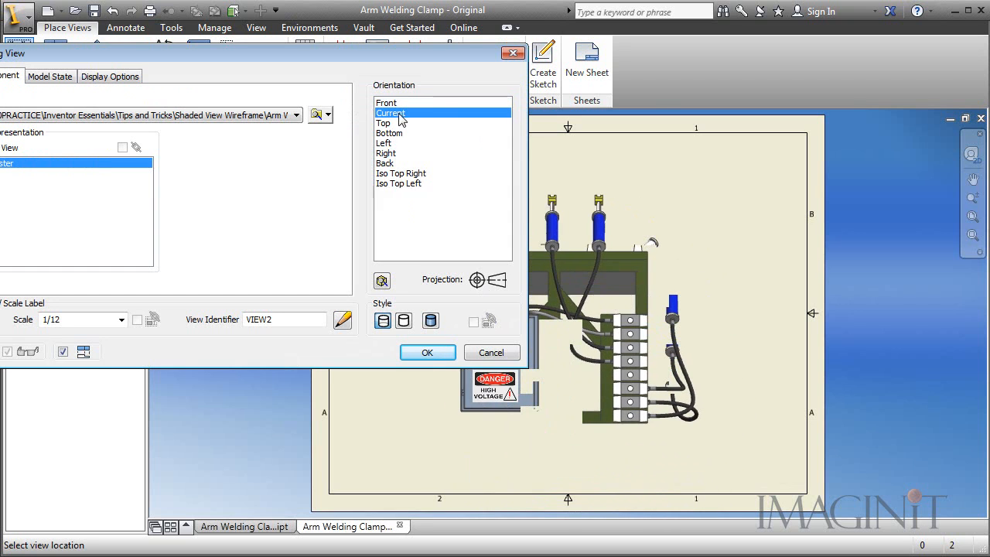
left_click(404, 321)
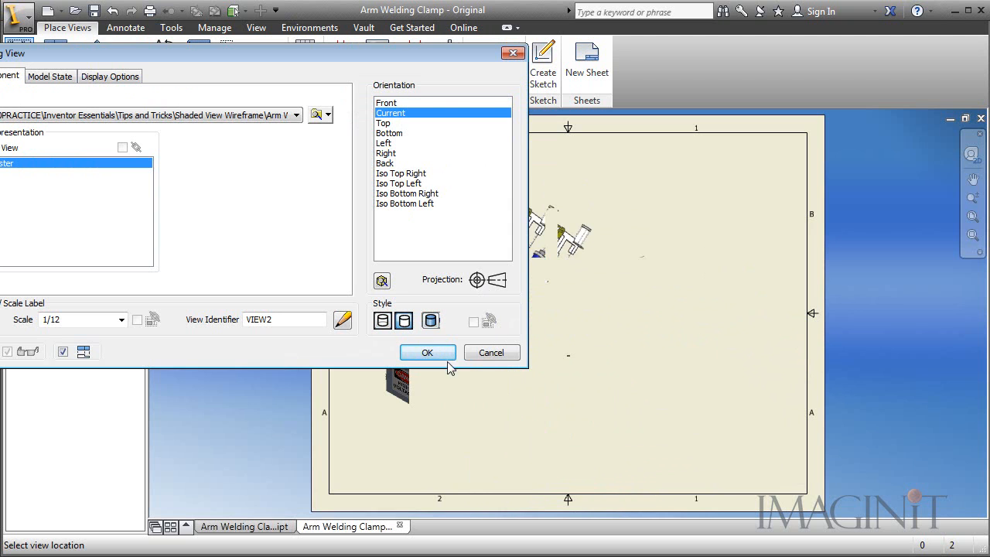
left_click(586, 347)
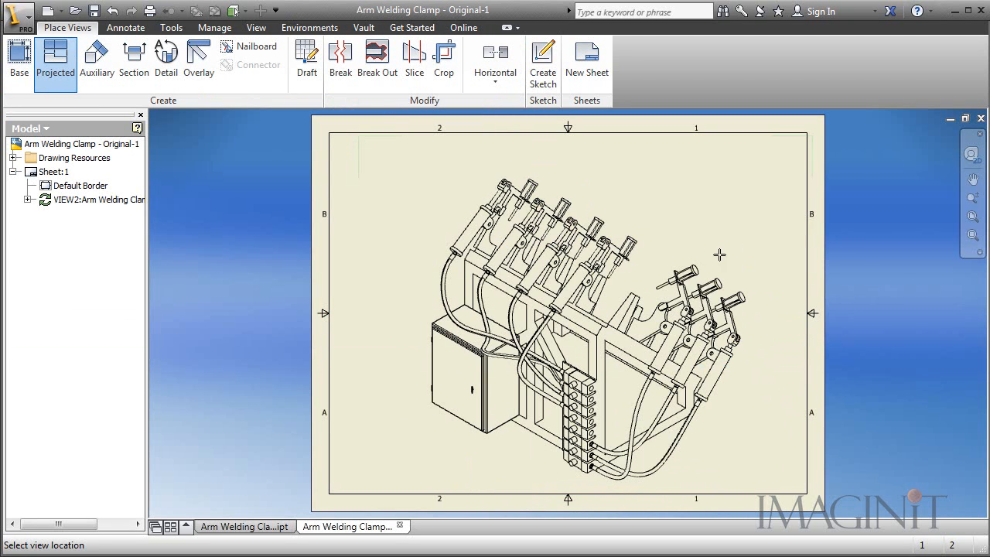
right_click(784, 222)
left_click(839, 222)
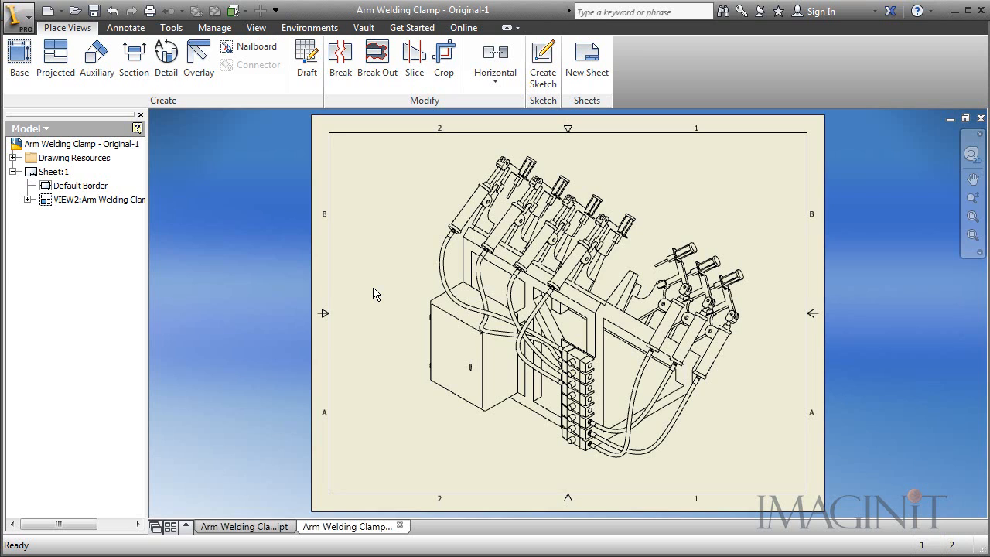
Edit the clamp's drawing view to use the Shaded style and inspect the enclosure's high-voltage decal on the sheet.
right_click(422, 169)
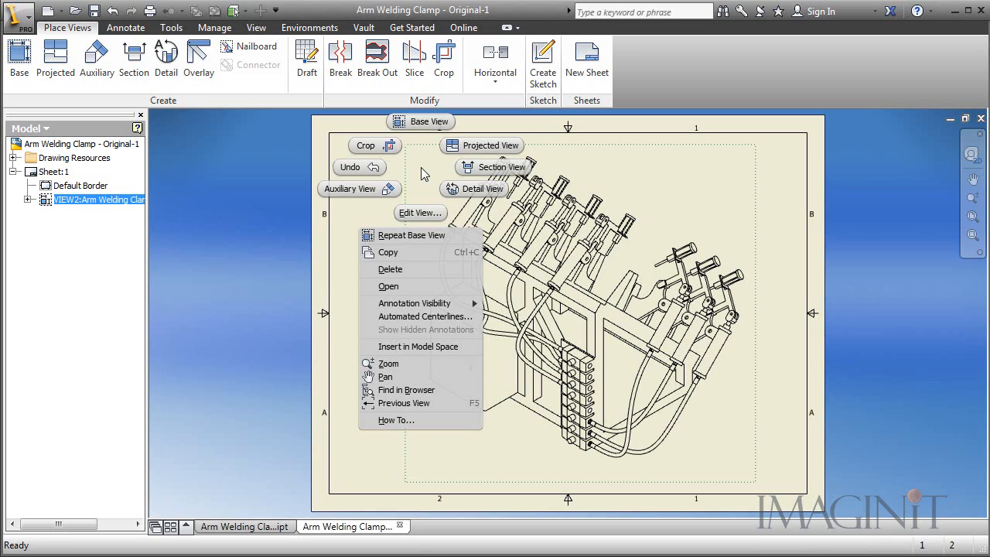
left_click(421, 215)
left_click(431, 320)
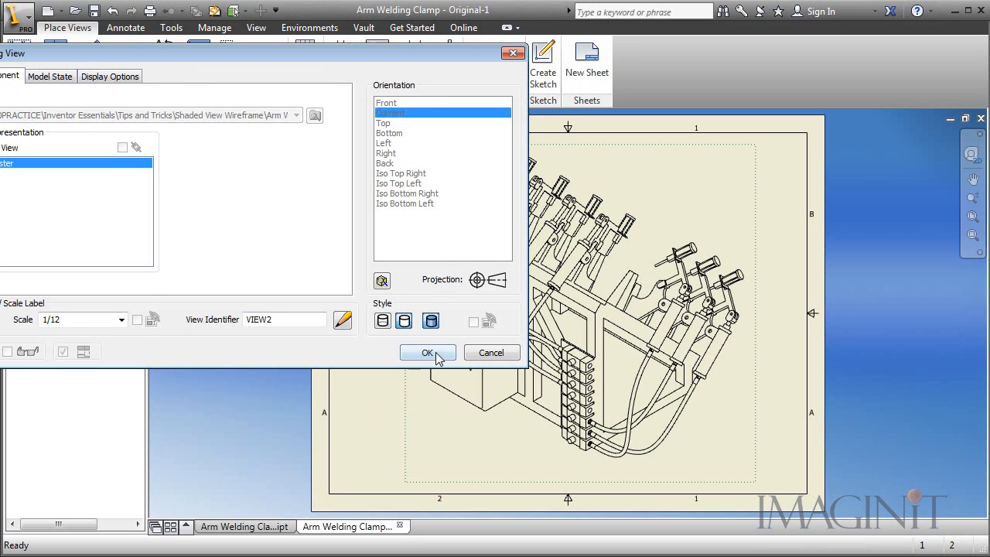
left_click(430, 352)
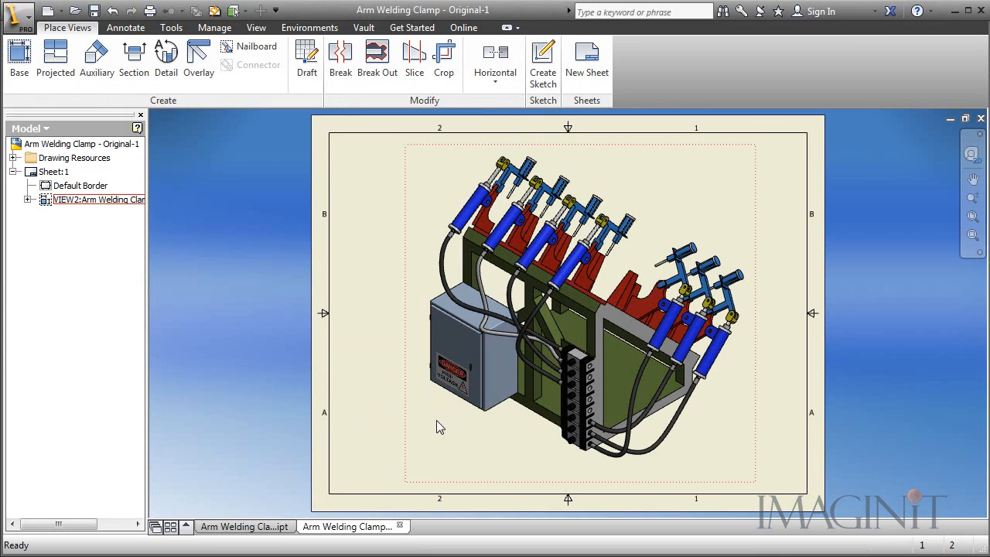
scroll(437, 425, "up", 5)
scroll(438, 420, "up", 4)
scroll(457, 378, "down", 3)
middle_click_drag(457, 378, 442, 413)
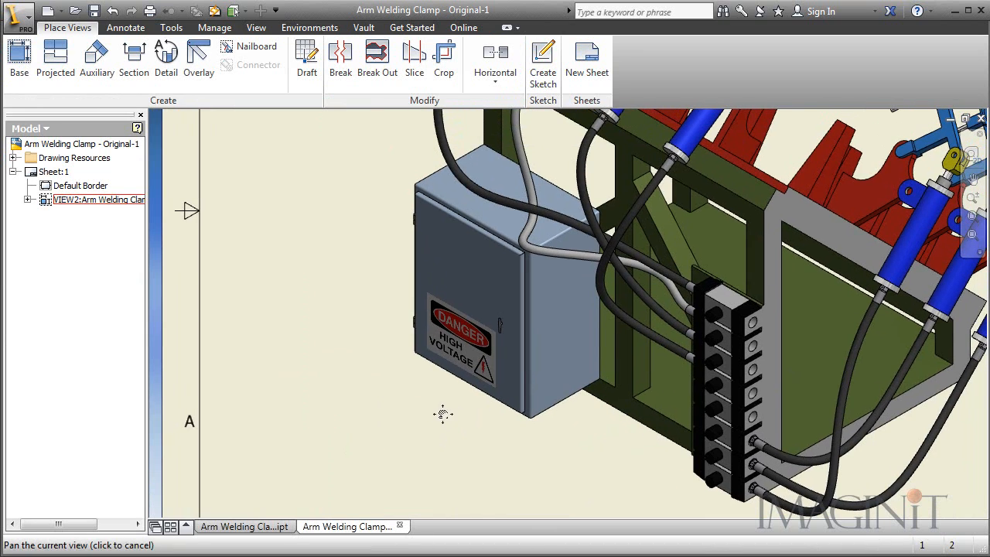
middle_click(440, 420)
middle_click(440, 419)
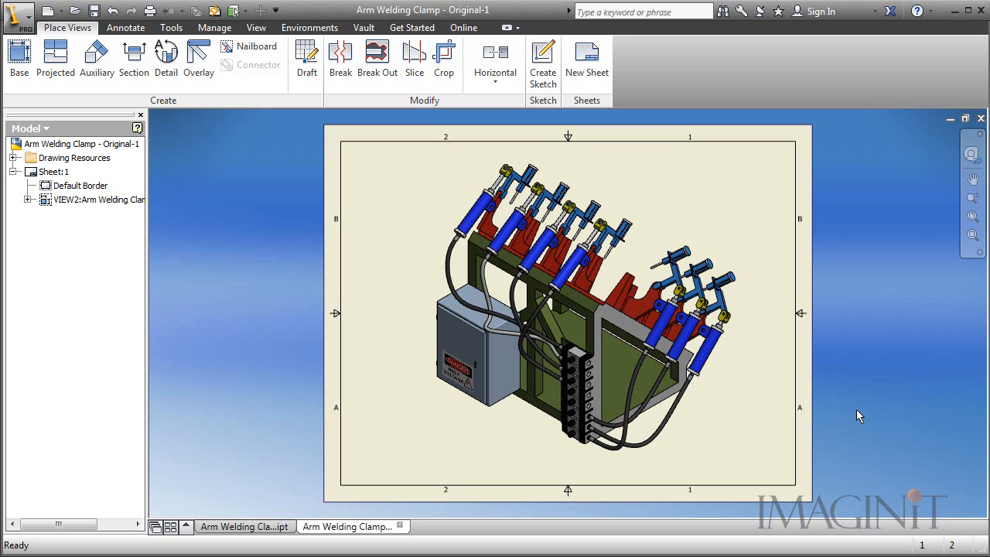
Open the drawing file Arm Welding Clamp - Inventor Sheet from the Shaded View Wireframe folder.
left_click(75, 11)
left_click(495, 212)
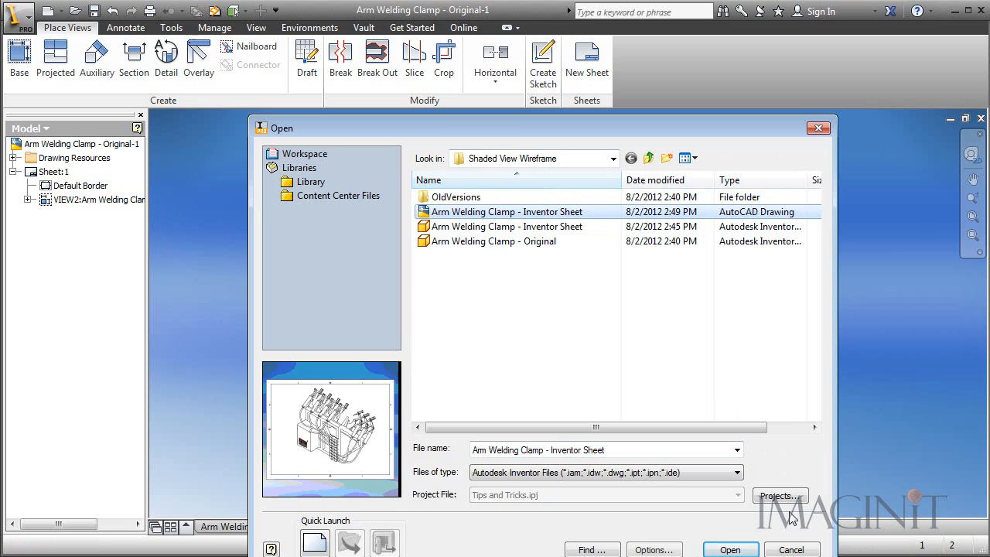
left_click(729, 550)
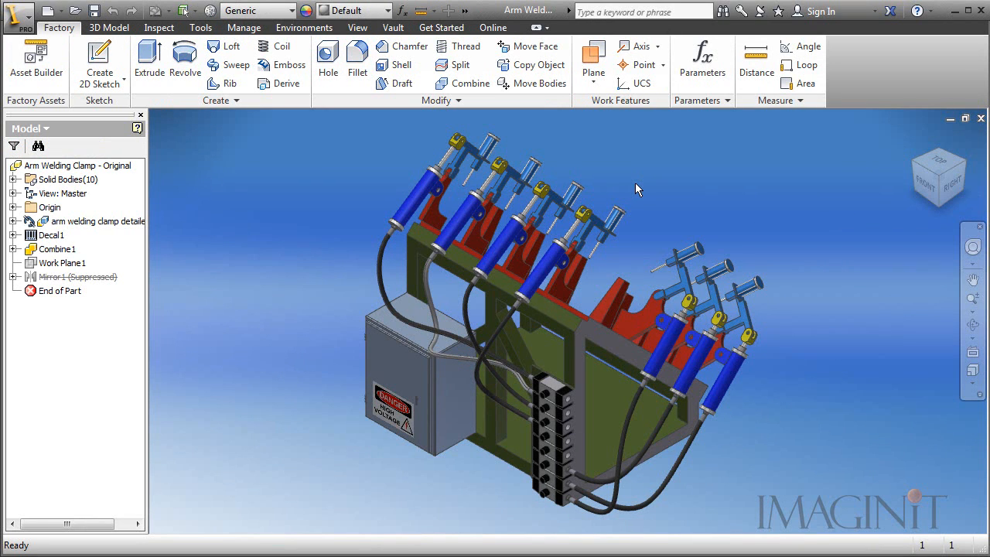
Add the Inventor Sheet appearance from the Favorites library to the clamp part's document materials.
left_click(306, 13)
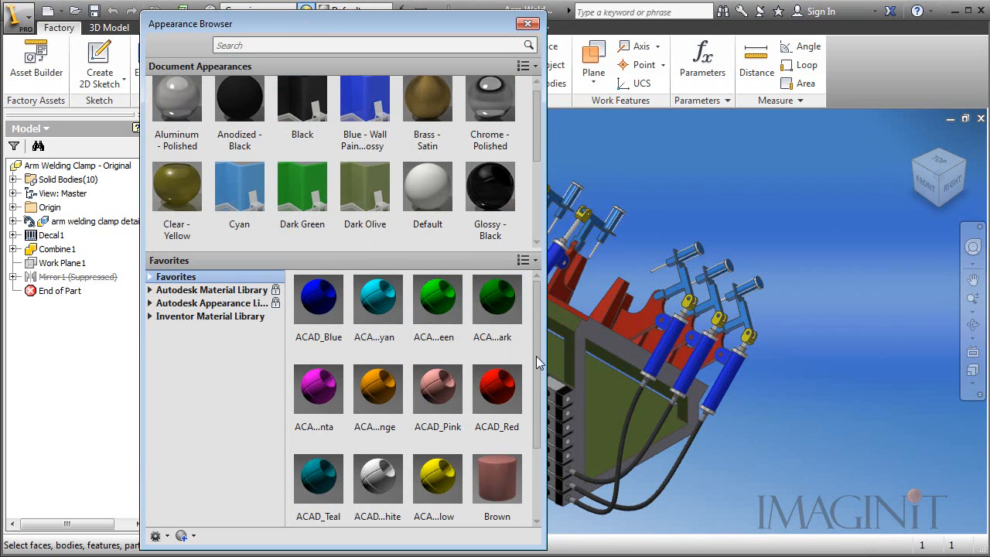
left_click_drag(539, 364, 539, 454)
mouse_move(370, 471)
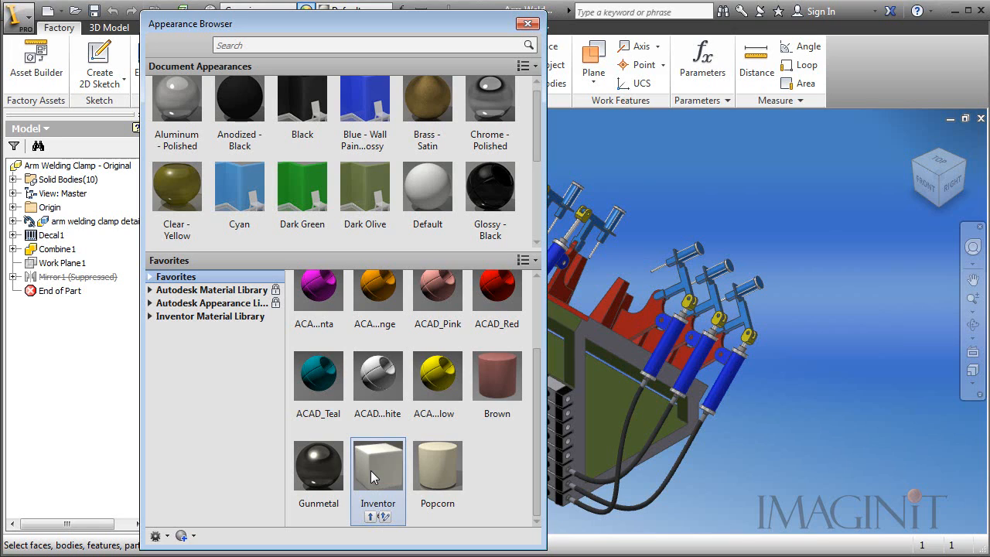
right_click(371, 470)
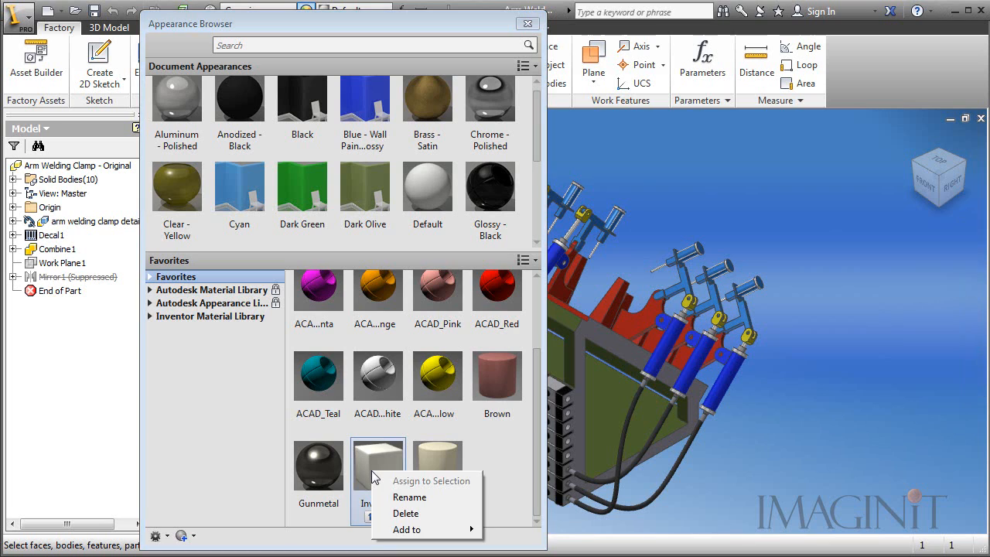
mouse_move(412, 531)
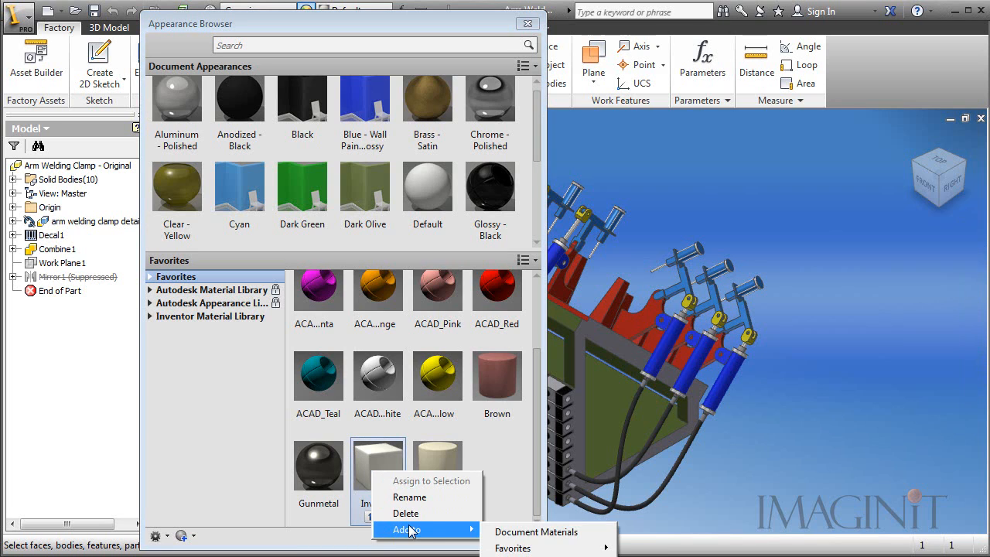
left_click(546, 538)
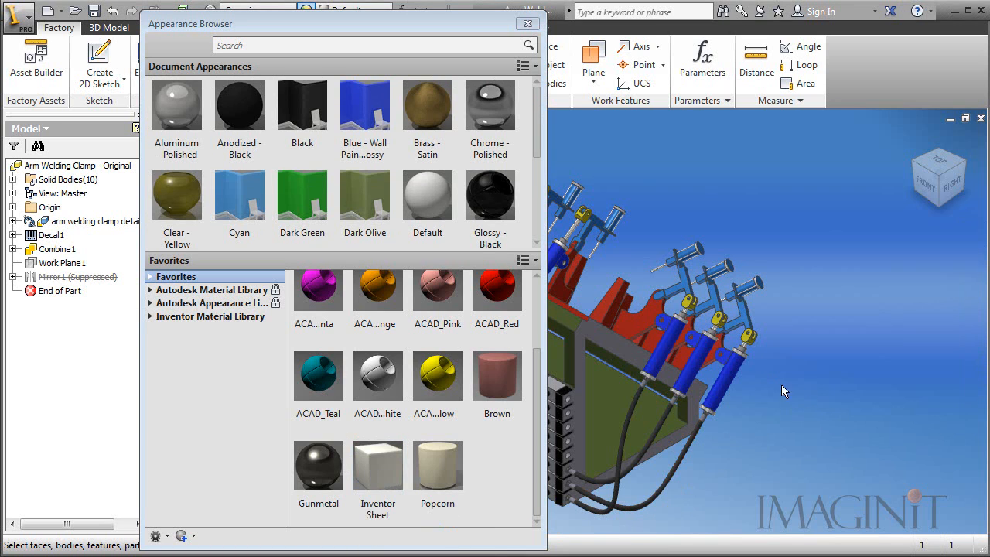
left_click(526, 21)
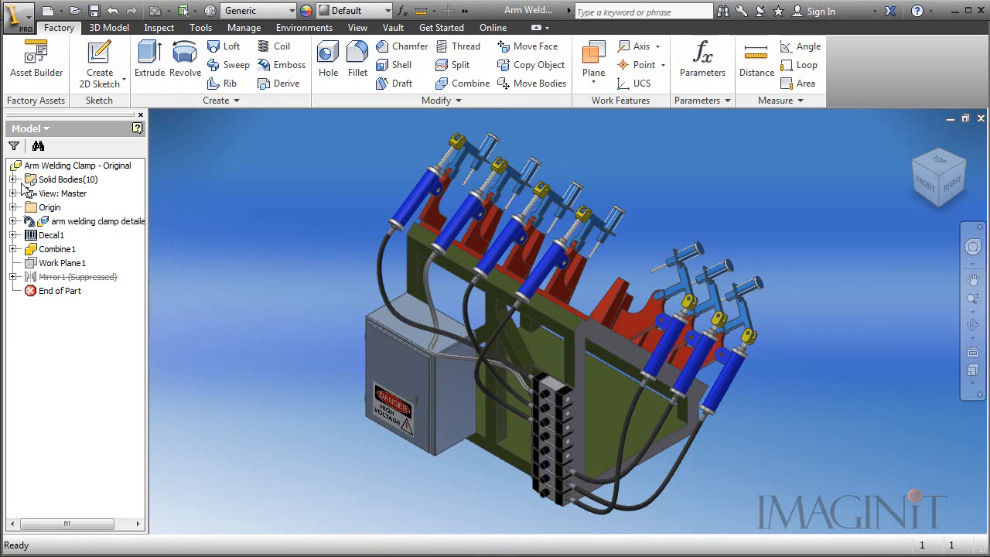
Clear all appearance overrides on every solid body from Solid23 to Solid61 and set their body appearance to Inventor Sheet.
left_click(12, 178)
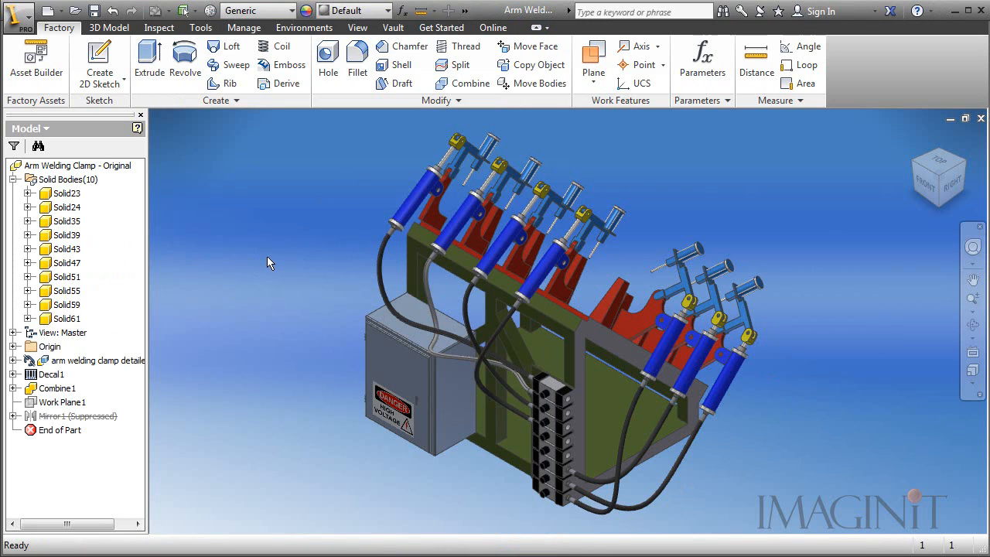
left_click(74, 194)
left_click(72, 320, "shift")
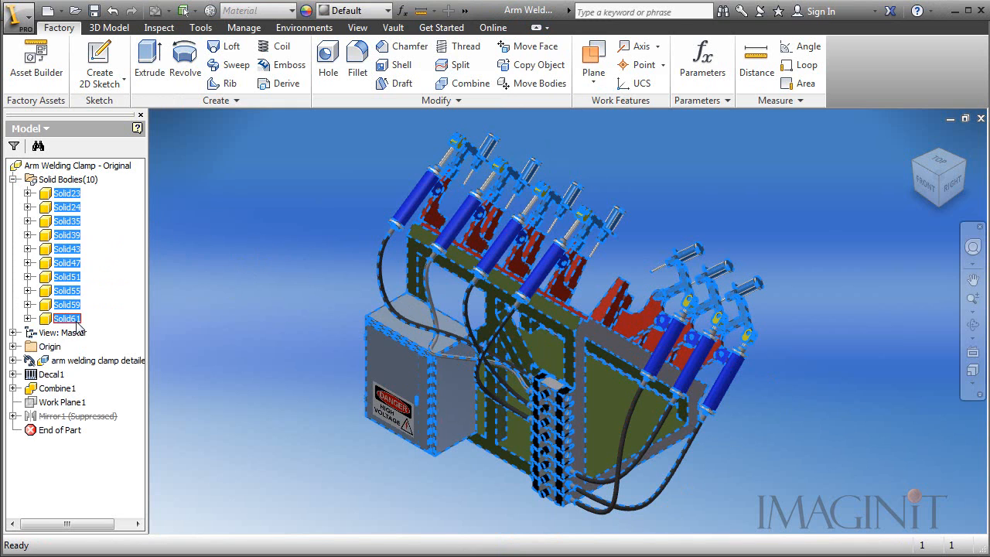
right_click(71, 324)
left_click(108, 453)
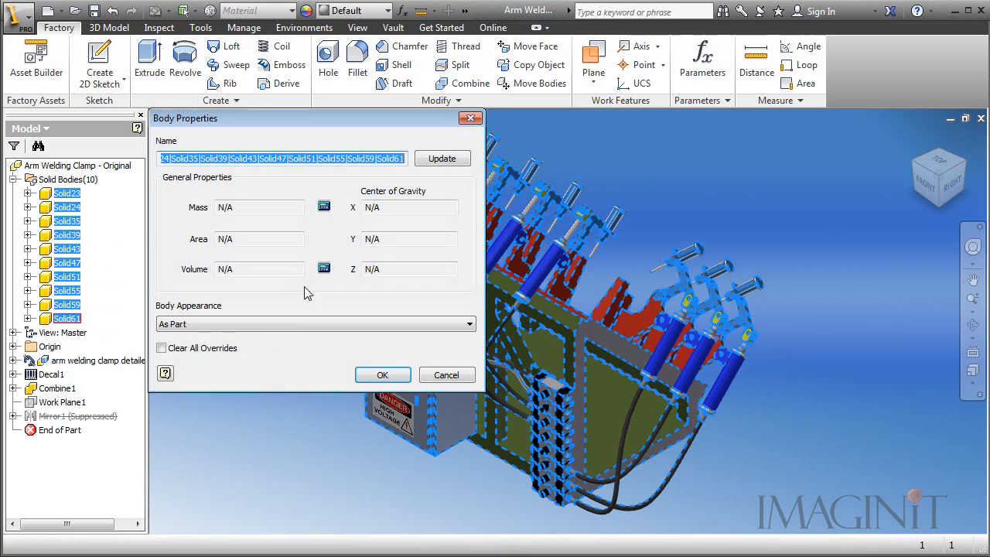
left_click(162, 348)
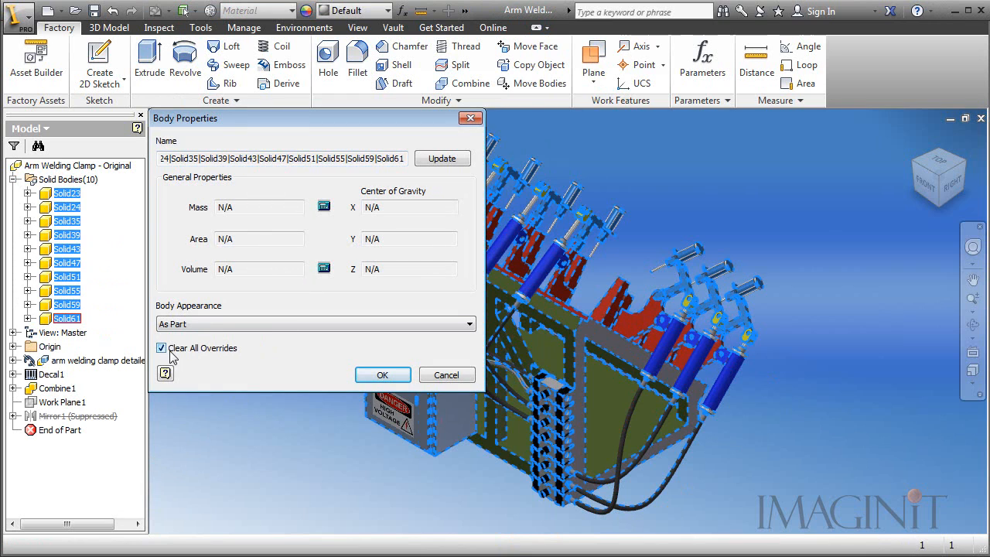
left_click(209, 324)
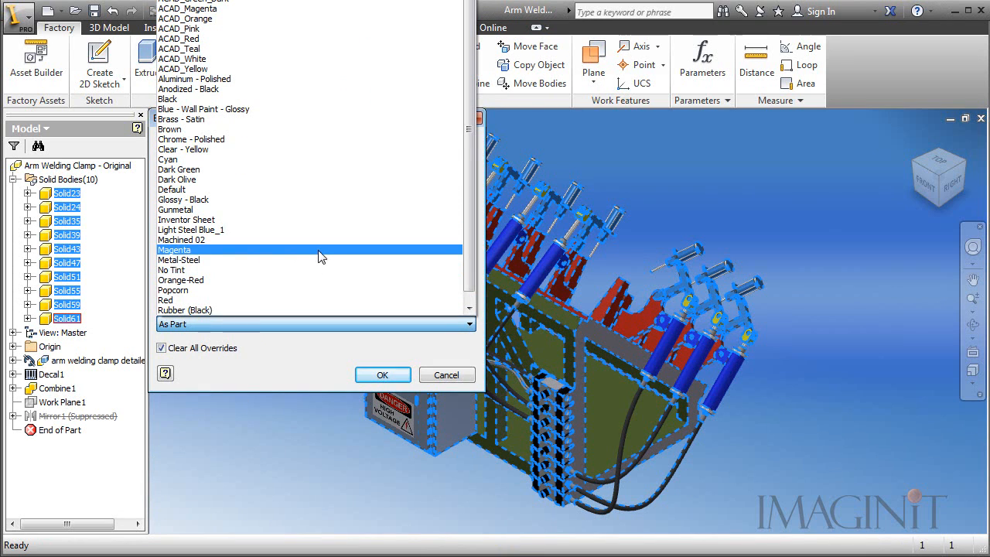
left_click(189, 219)
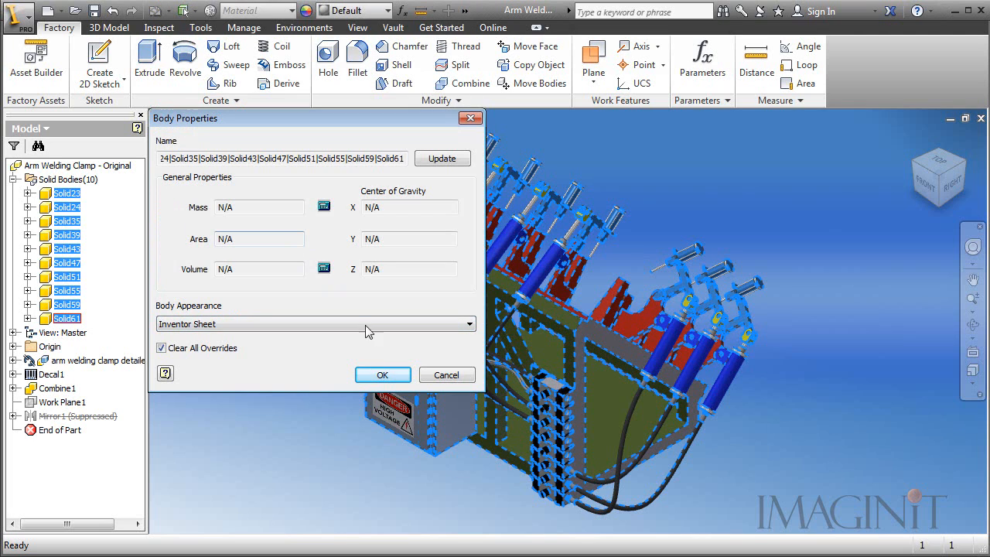
left_click(383, 375)
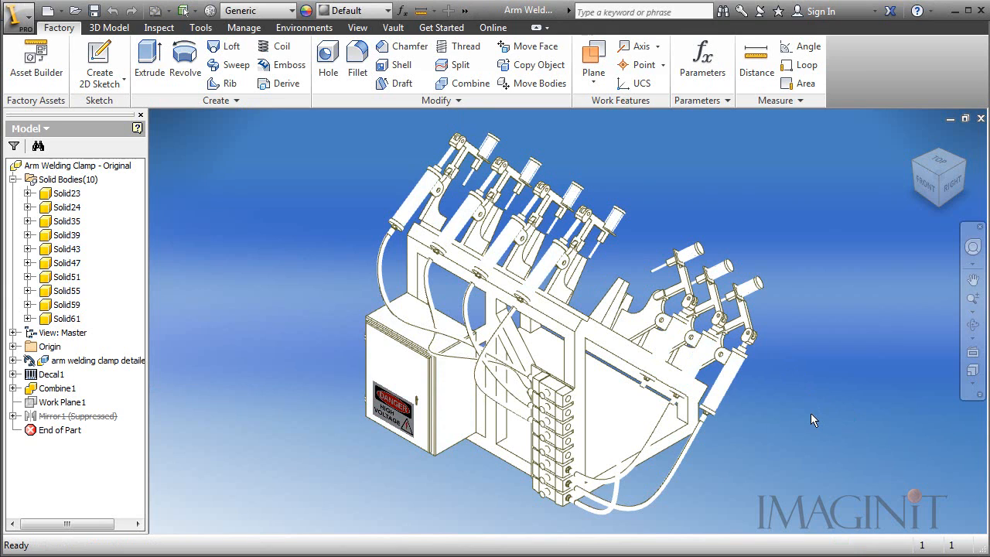
Create a drawing from the Standard.dwg template and place the clamp's base view with Current orientation, using the Hidden Line Removed and Shaded styles.
left_click(48, 13)
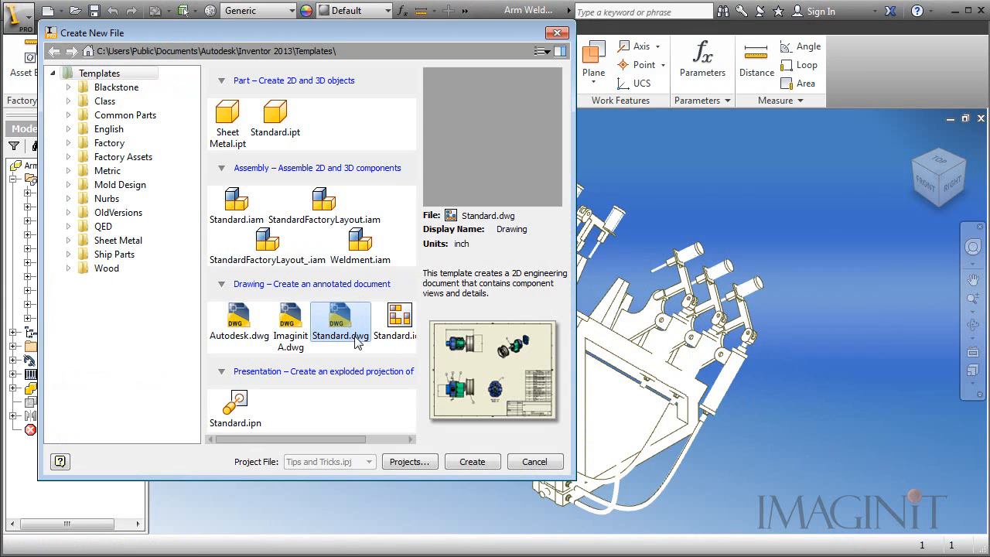
double_click(348, 323)
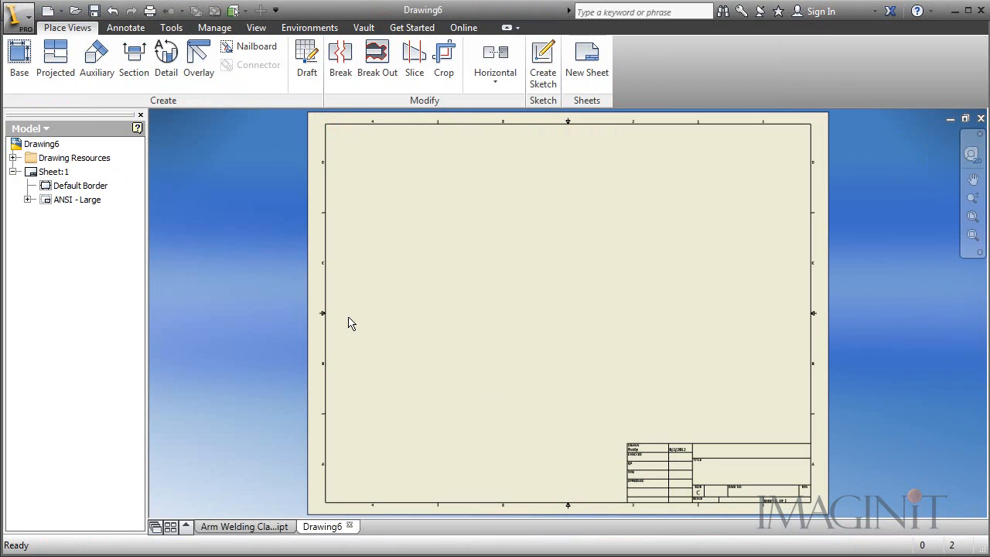
left_click(19, 58)
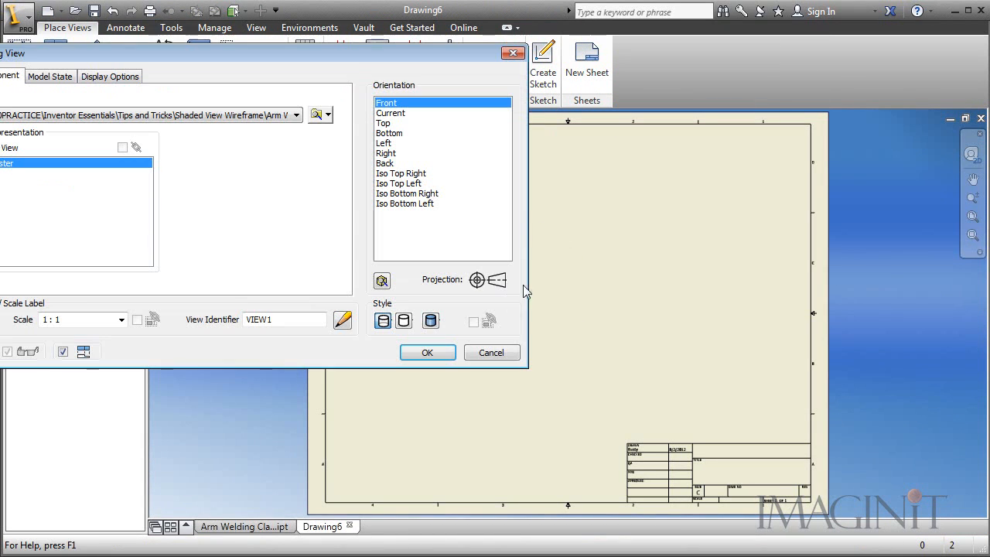
left_click(392, 113)
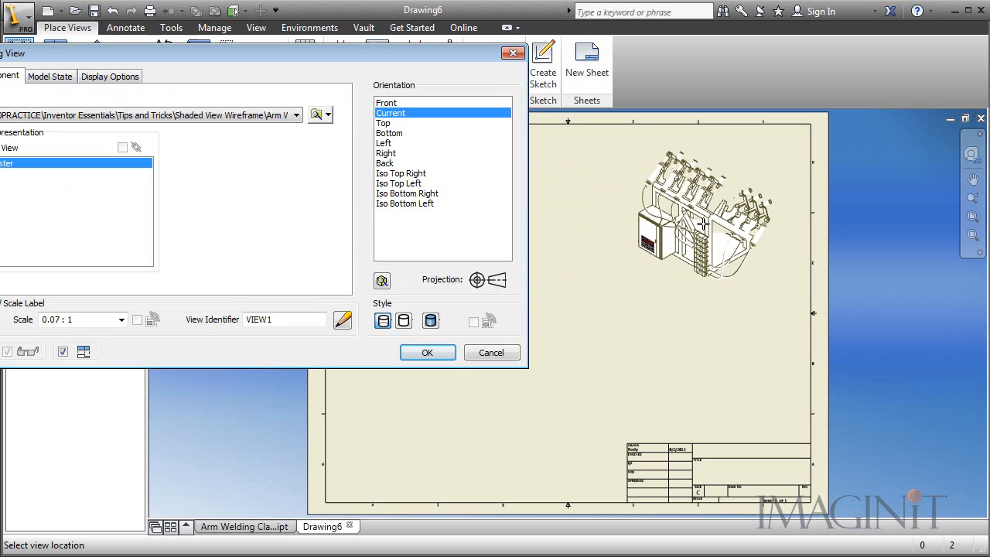
left_click(404, 322)
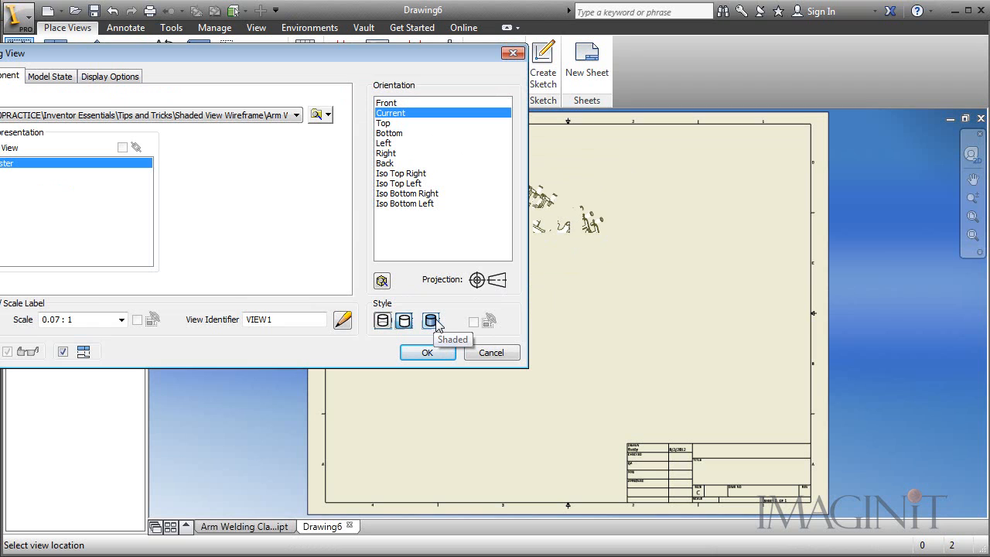
left_click(435, 322)
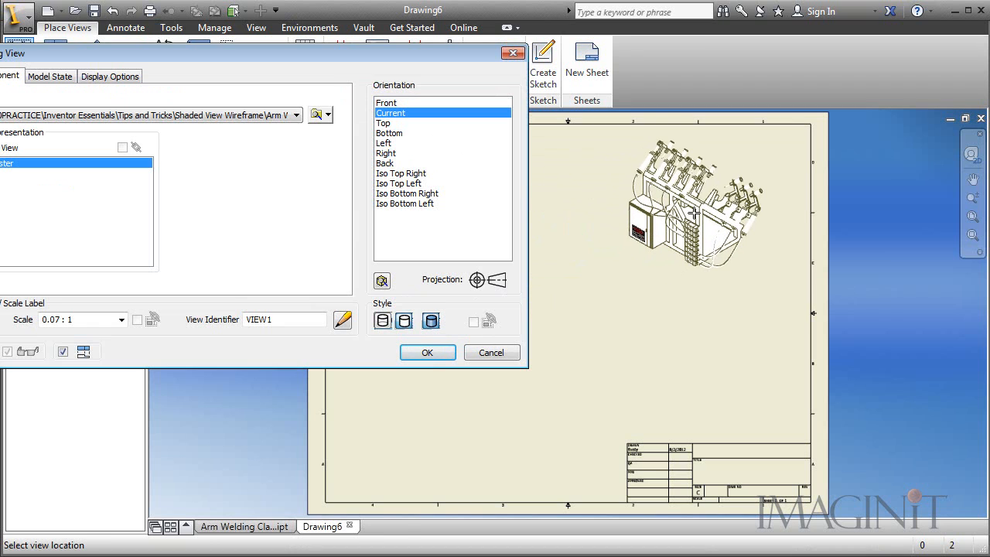
left_click(694, 213)
left_click(496, 202)
right_click(496, 241)
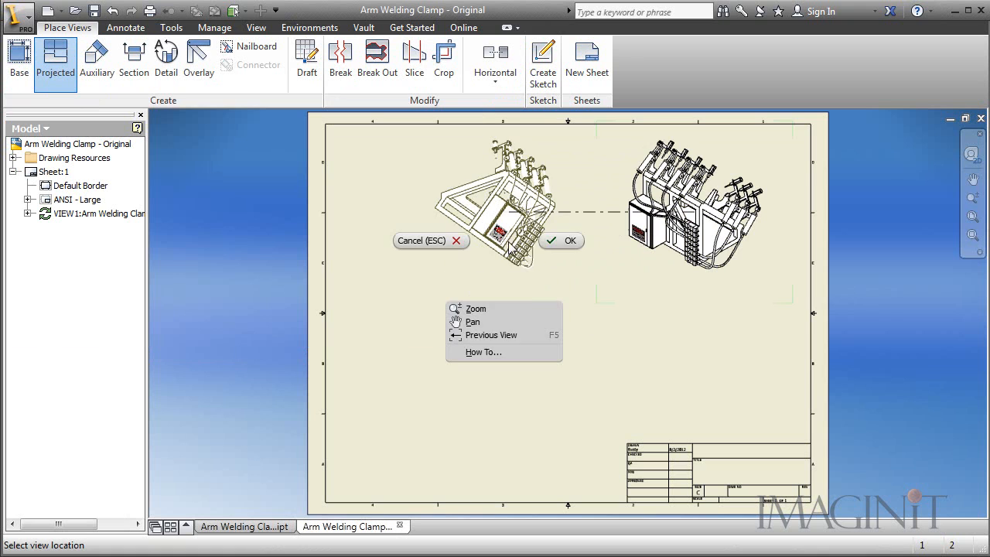
left_click(561, 240)
Move the clamp view to the sheet's upper-left corner and inspect its edges and the high-voltage decal up close.
left_click_drag(623, 265, 345, 260)
scroll(347, 221, "down", 6)
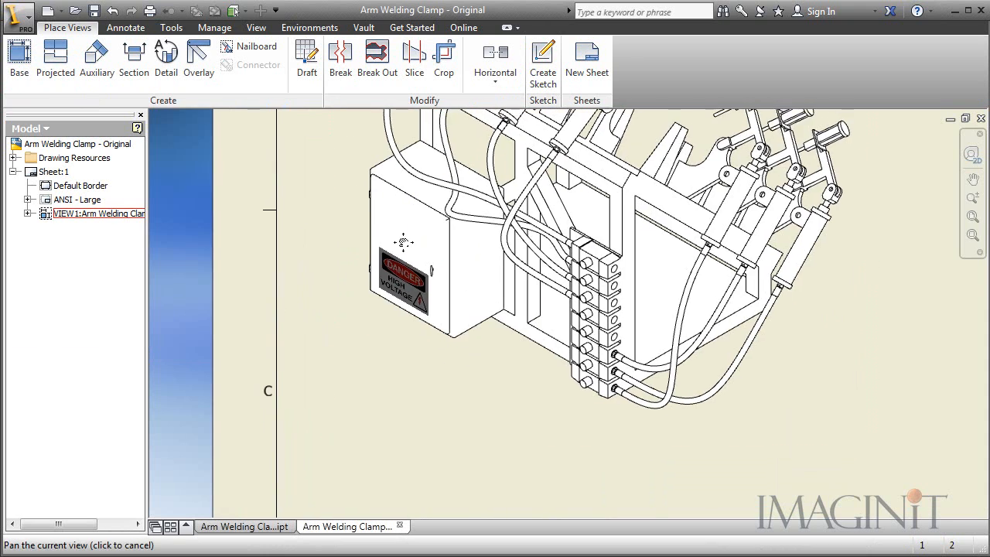
middle_click_drag(403, 242, 347, 349)
scroll(353, 349, "up", 3)
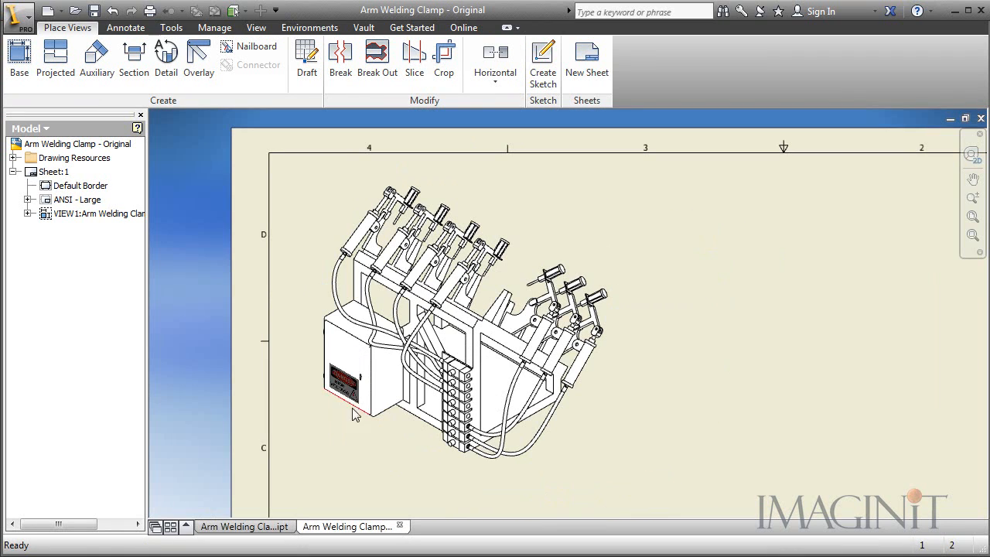
middle_click_drag(366, 441, 371, 419)
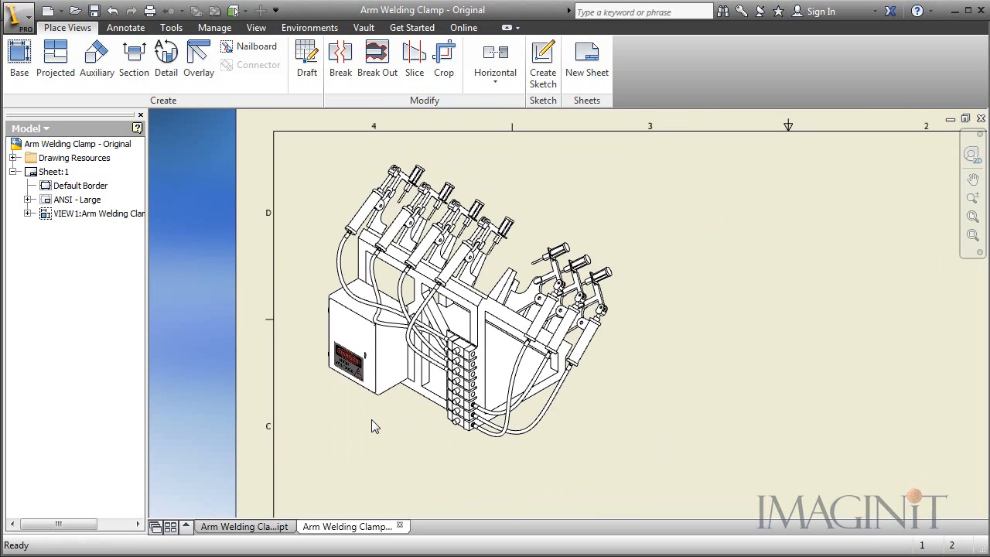
scroll(494, 285, "down", 3)
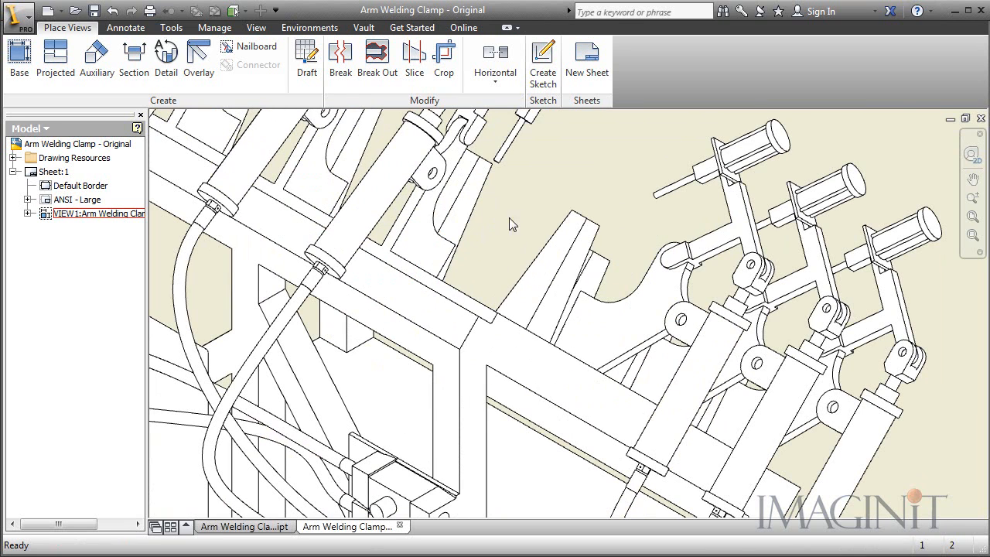
scroll(540, 211, "up", 3)
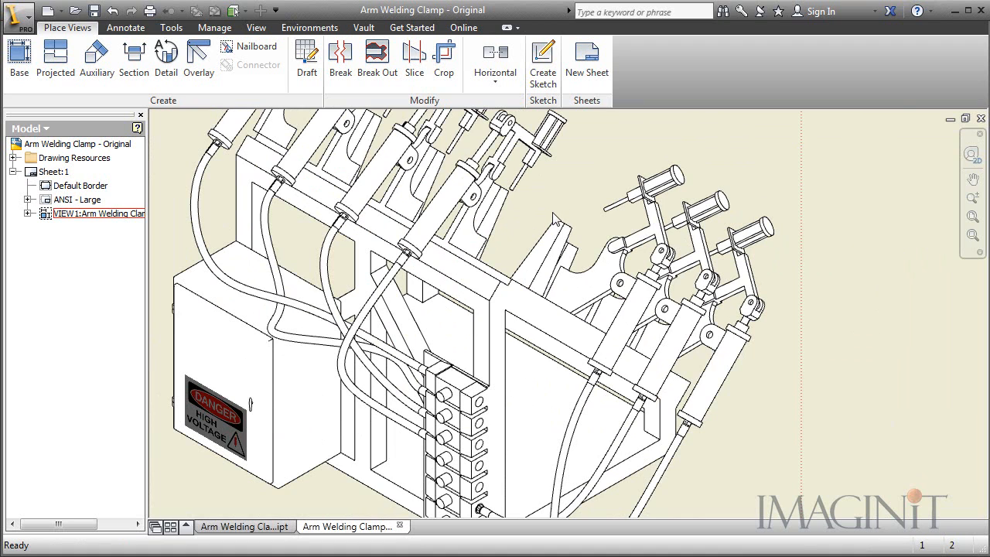
scroll(576, 193, "up", 5)
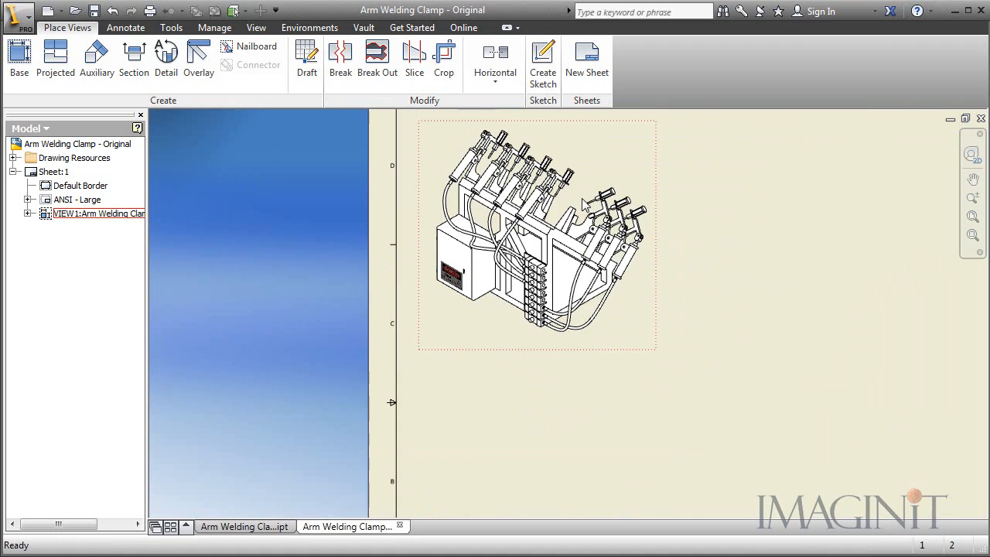
middle_click_drag(585, 200, 504, 243)
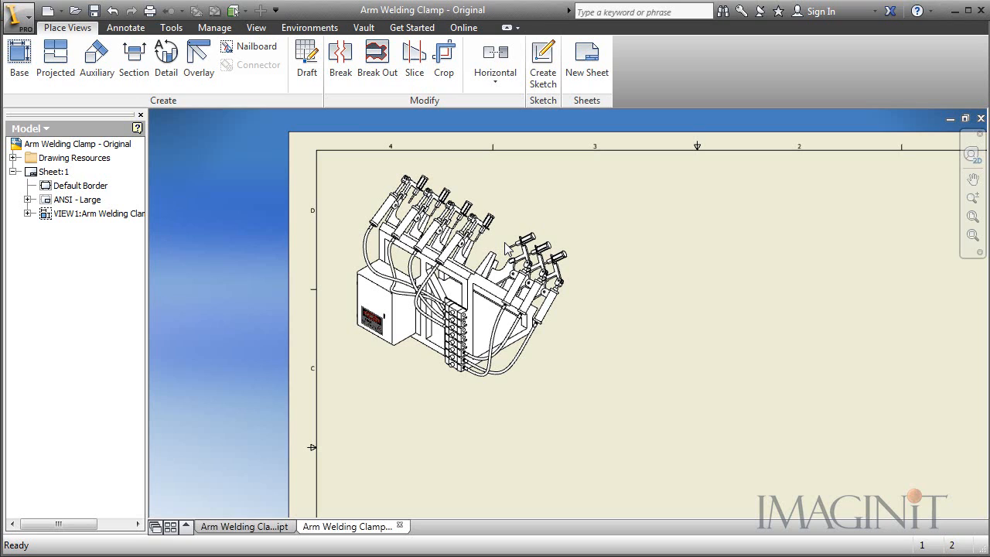
Set the sheet colour to white in the drawing's document settings and check the clamp view against it.
left_click(171, 28)
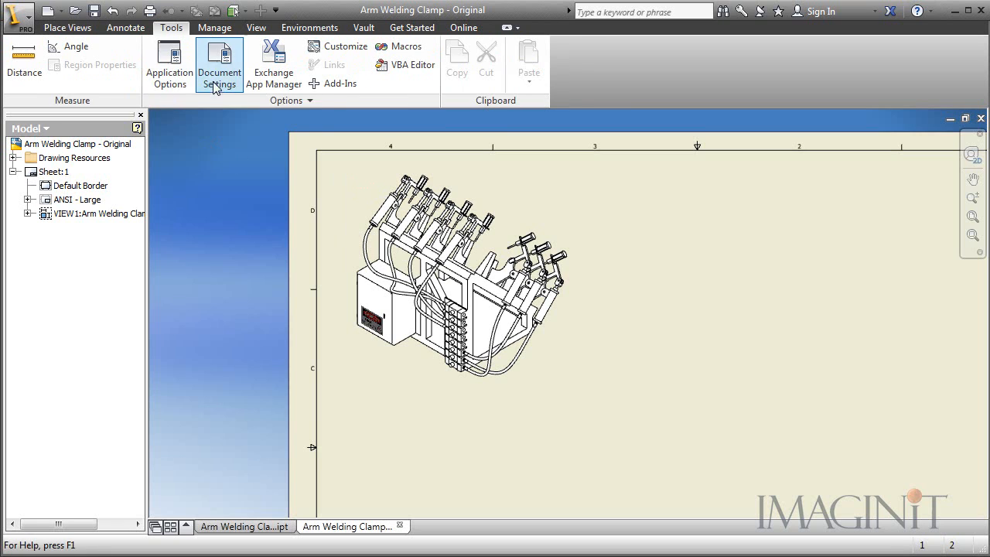
left_click(218, 78)
left_click(431, 88)
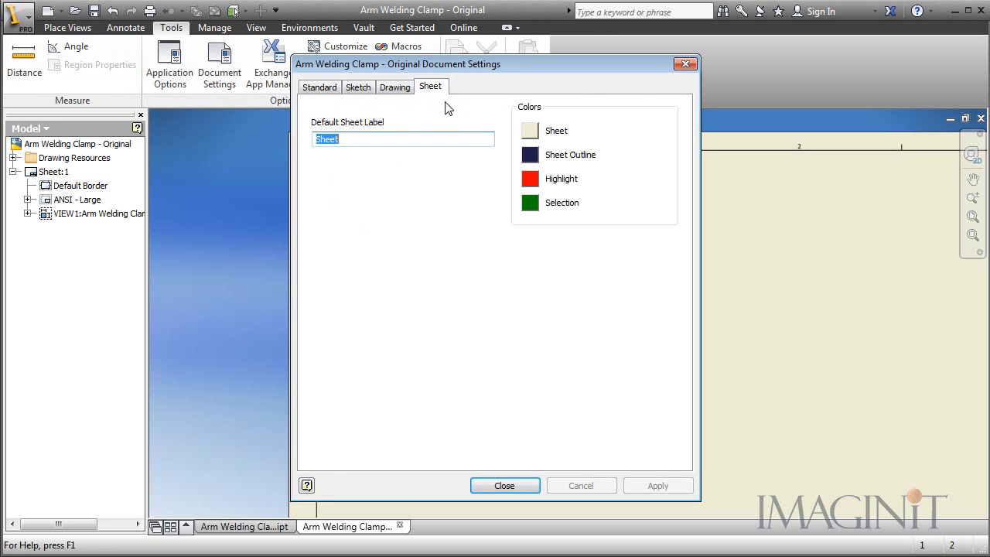
left_click(530, 131)
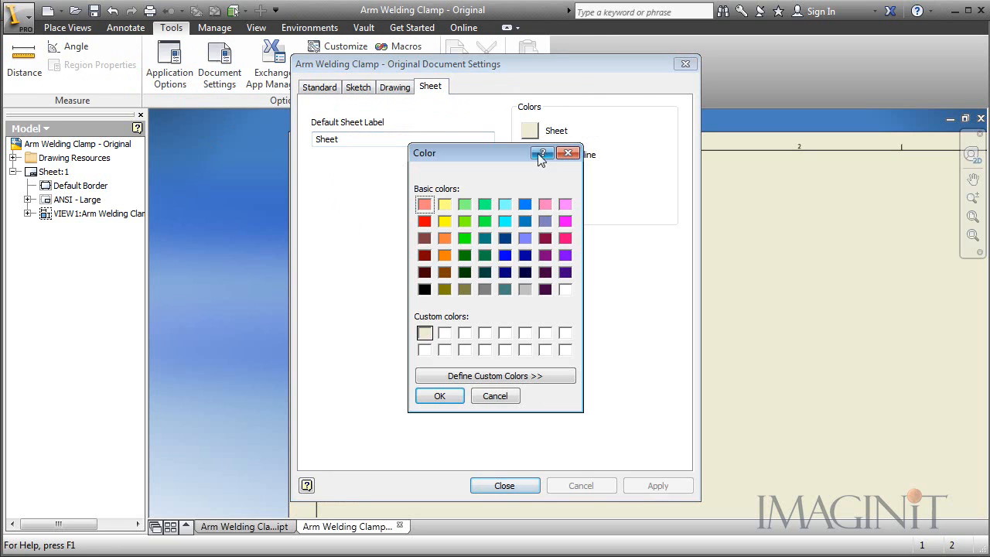
left_click(565, 289)
left_click(457, 396)
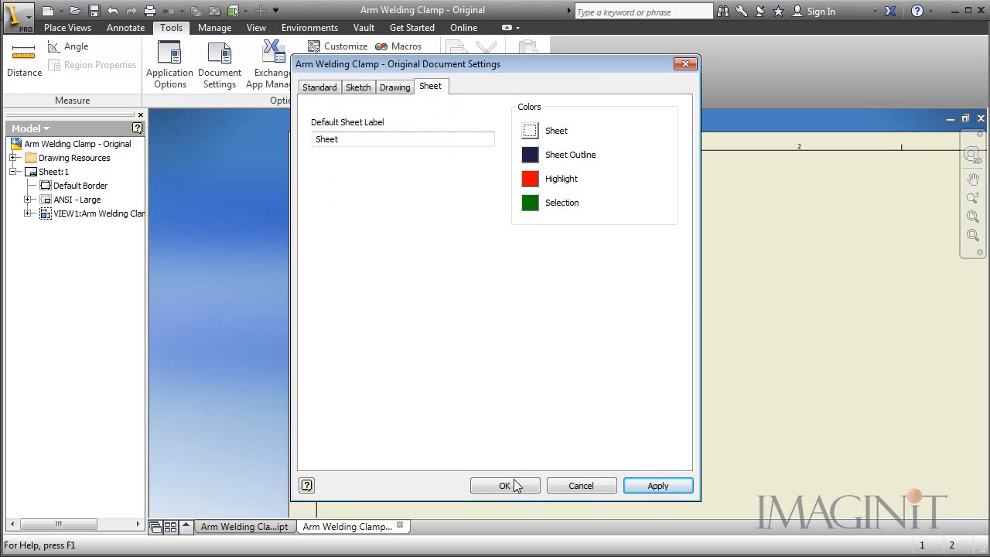
left_click(504, 485)
scroll(464, 394, "down", 2)
scroll(480, 411, "up", 6)
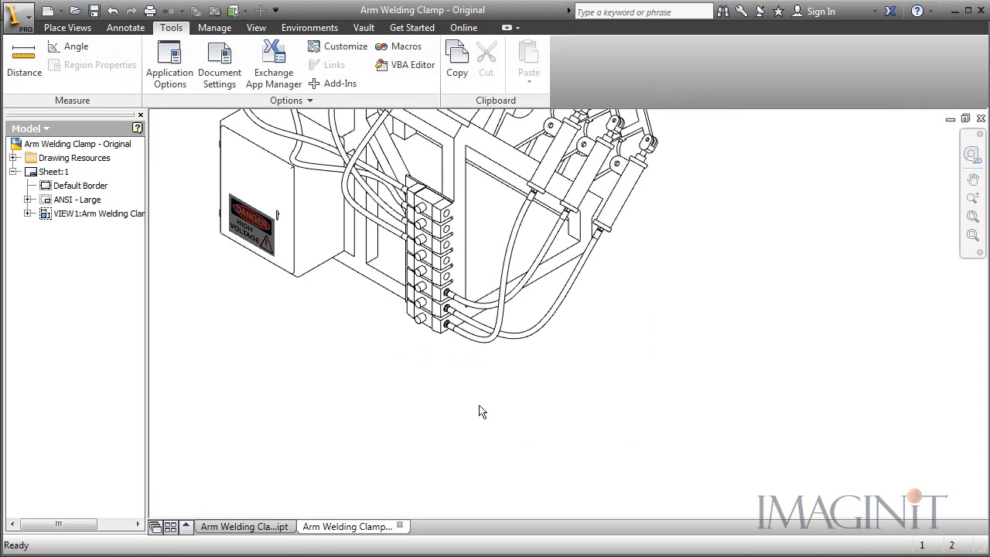
middle_click_drag(480, 410, 504, 491)
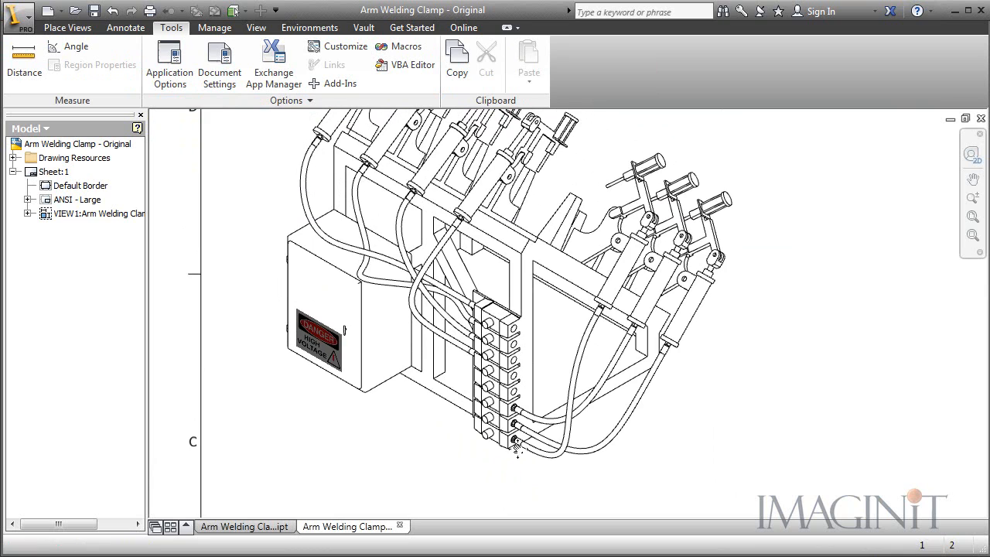
middle_click_drag(517, 447, 497, 479)
scroll(496, 480, "down", 2)
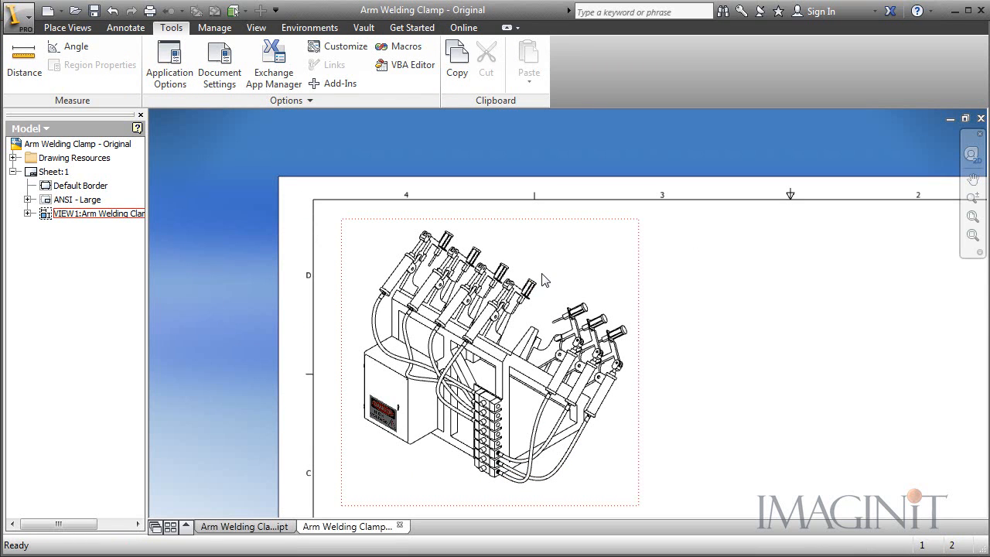
middle_click_drag(648, 436, 631, 369)
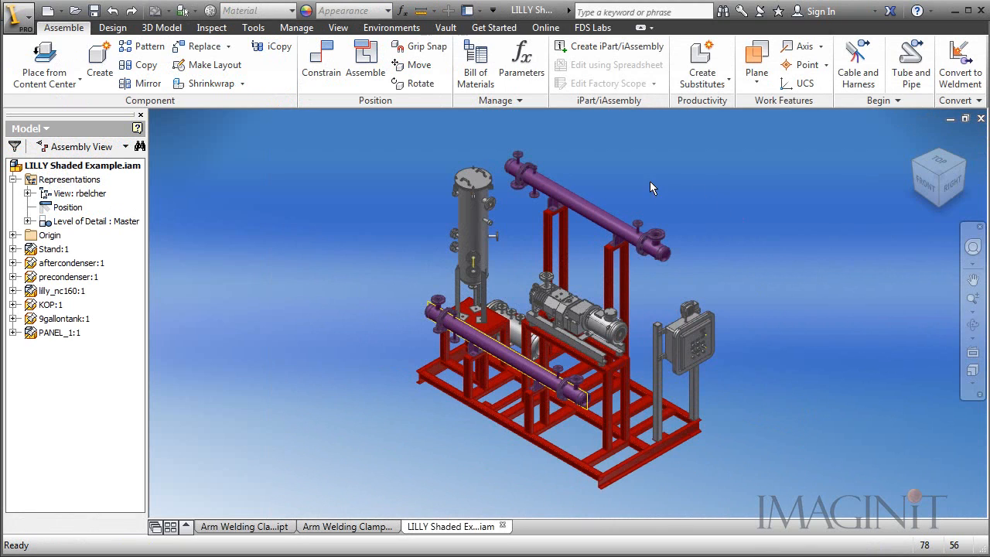
Apply the Inventor Sheet appearance to every component of the LILLY Shaded Example assembly except the pump lilly_nc160:1.
left_click_drag(758, 181, 414, 488)
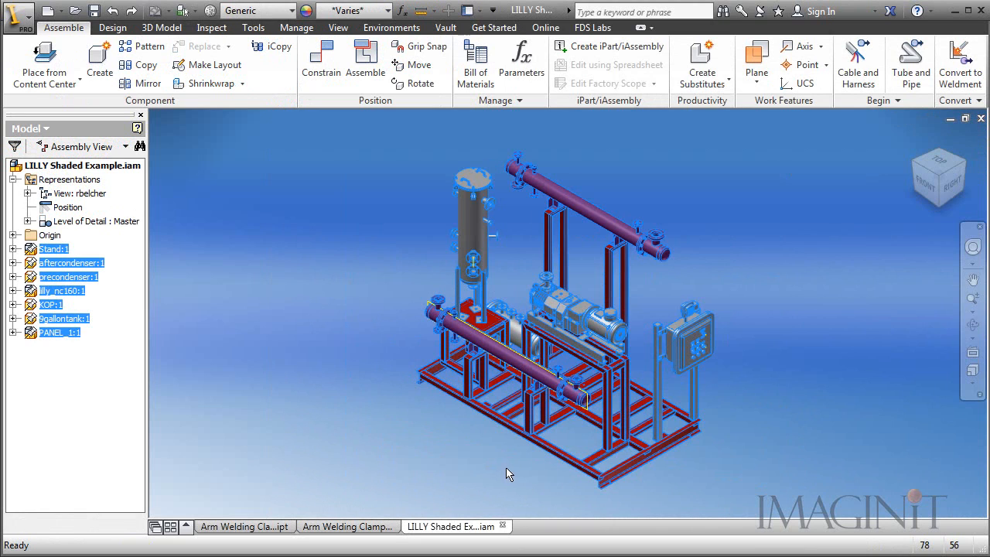
left_click(578, 270, "ctrl")
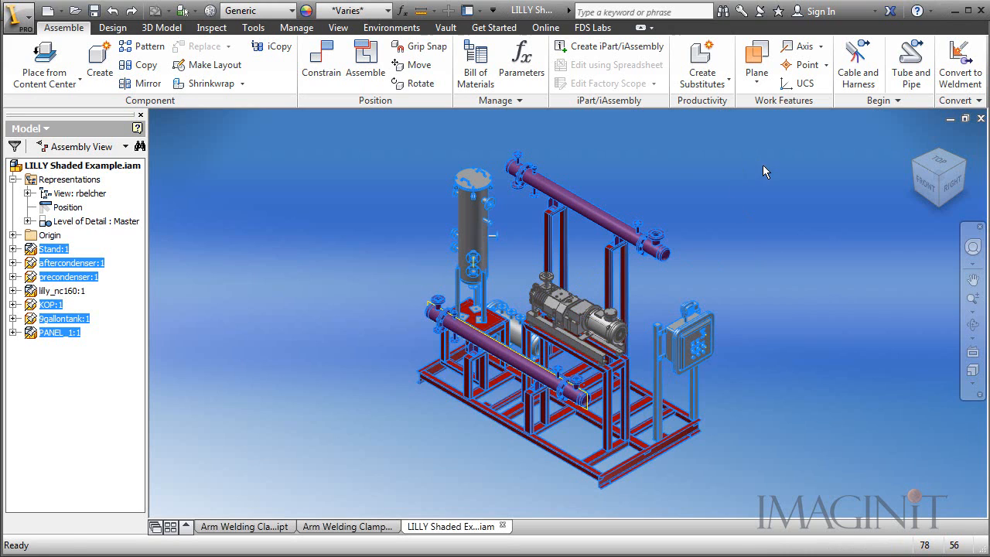
left_click(366, 13)
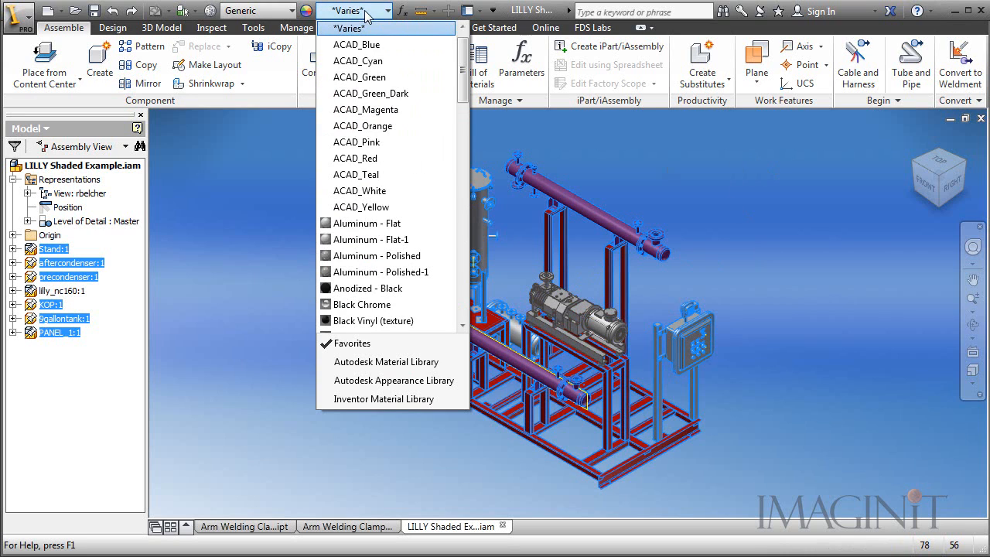
left_click_drag(462, 92, 462, 199)
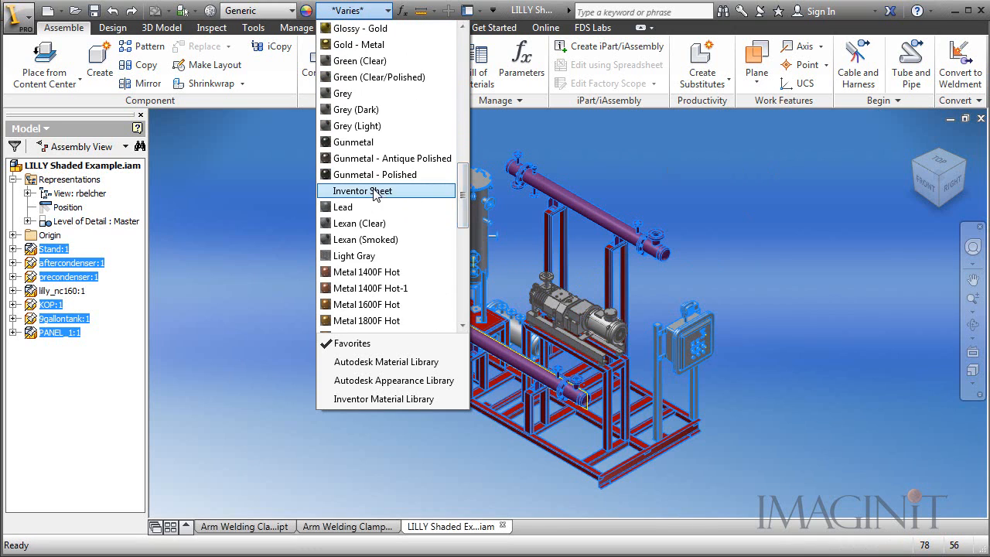
left_click(398, 191)
left_click(388, 190)
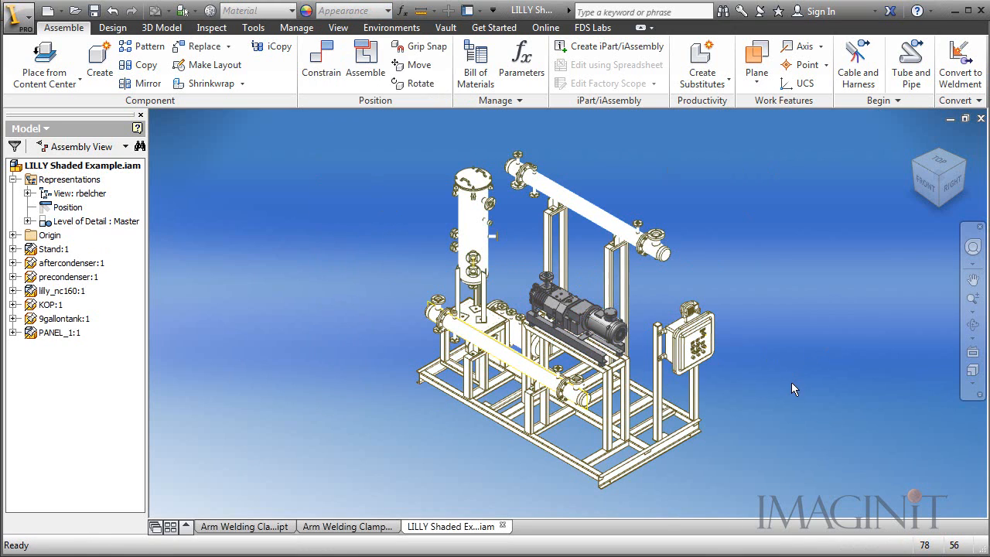
middle_click_drag(788, 385, 773, 376)
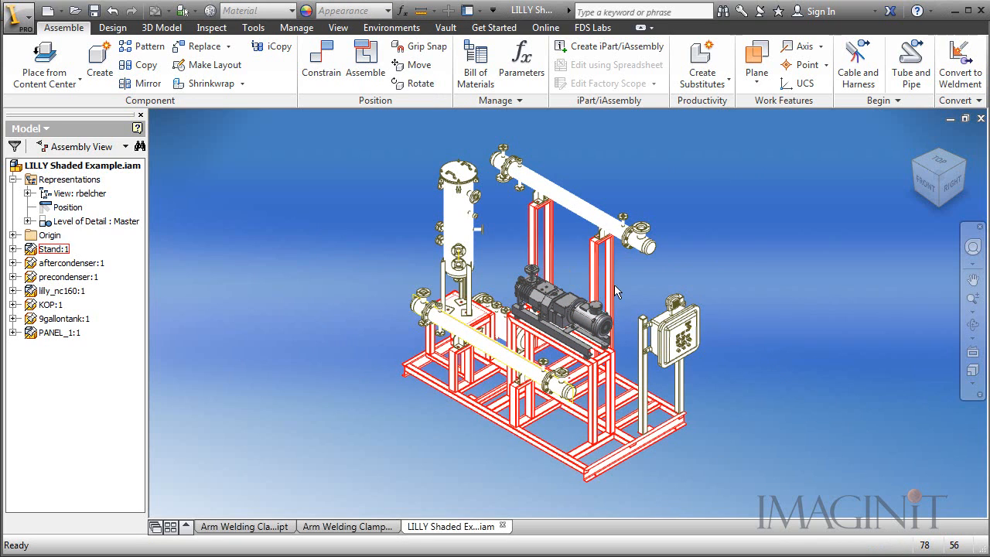
Place a base view of the LILLY Shaded Example assembly beside the clamp view, with Current orientation and the Hidden Line Removed and Shaded styles.
left_click(350, 526)
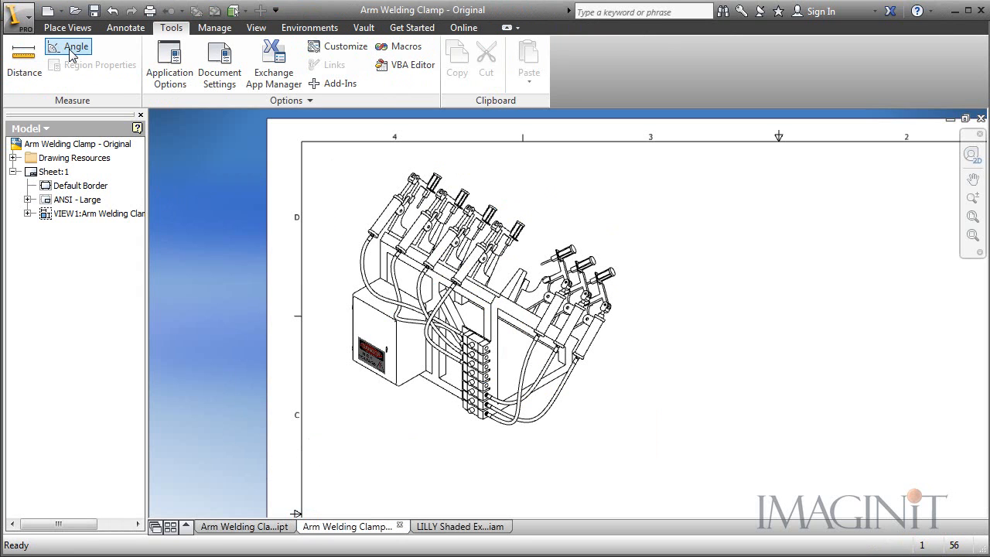
left_click(67, 27)
left_click(18, 58)
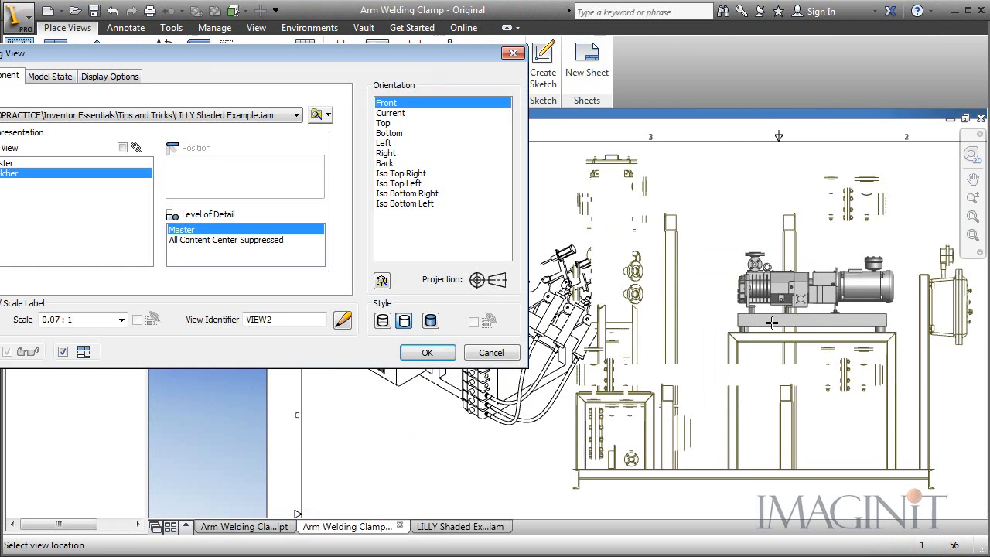
left_click(391, 113)
scroll(851, 363, "down", 3)
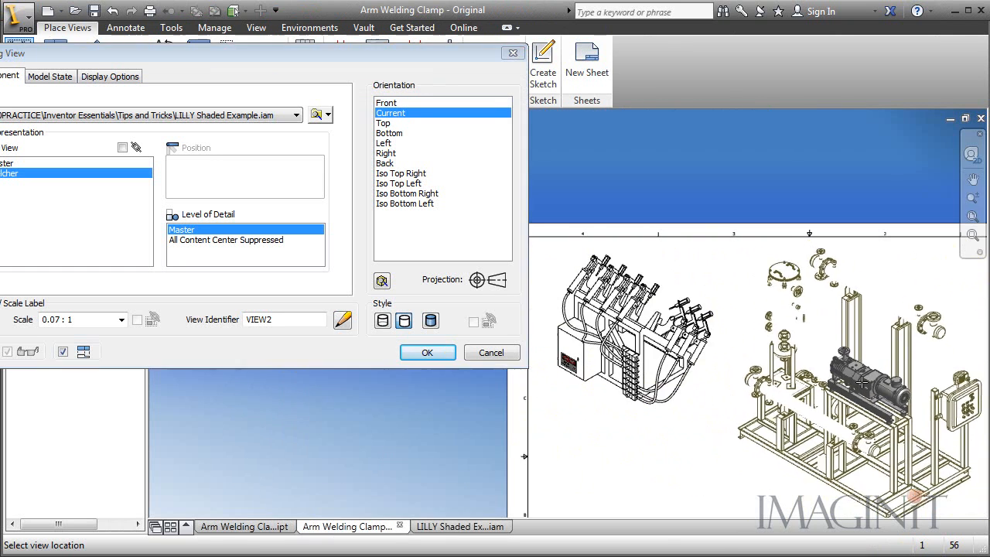
left_click(404, 321)
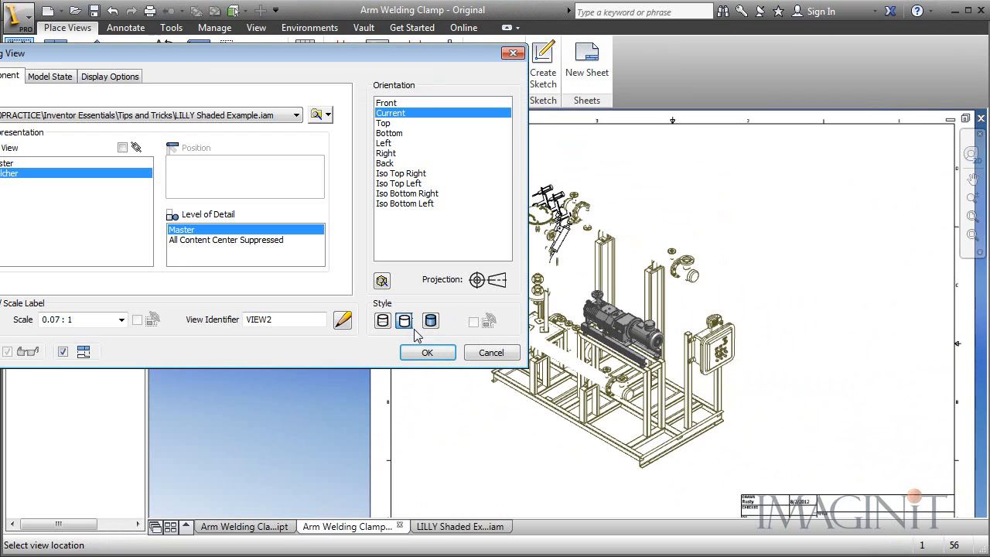
left_click(431, 320)
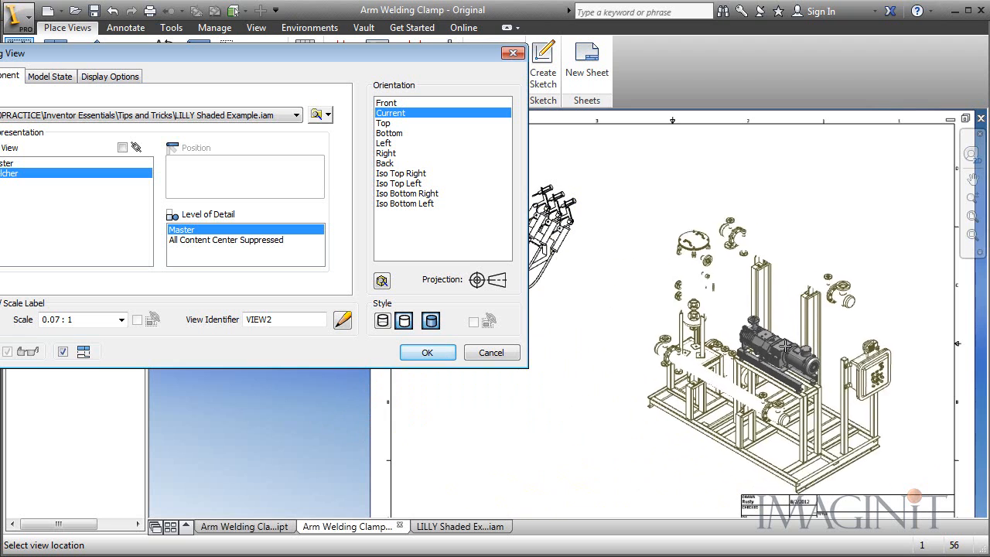
left_click(709, 390)
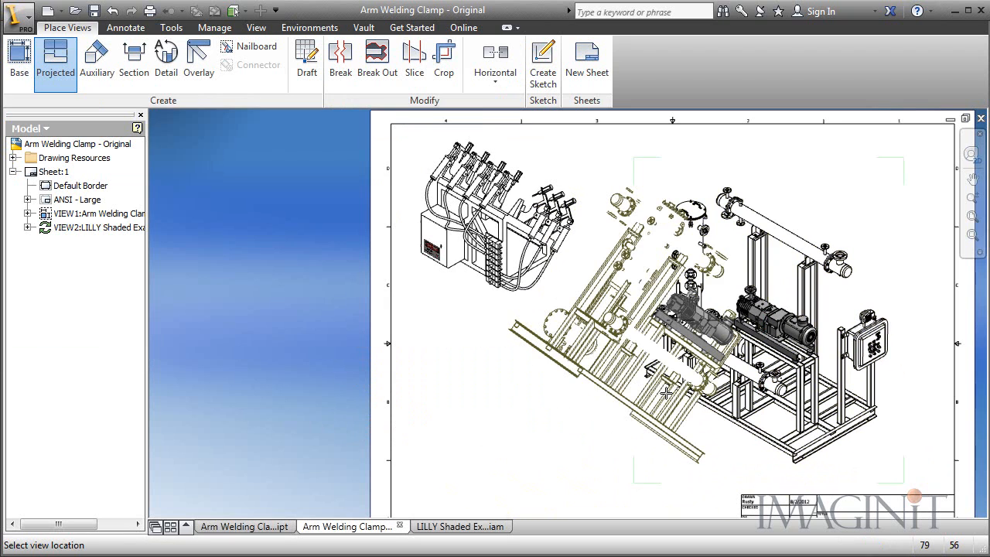
right_click(541, 408)
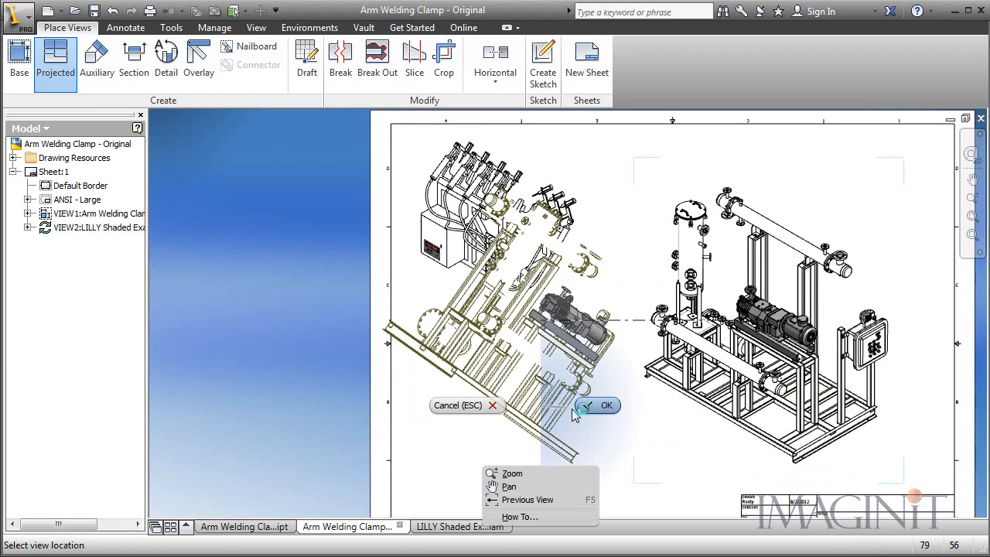
left_click(589, 407)
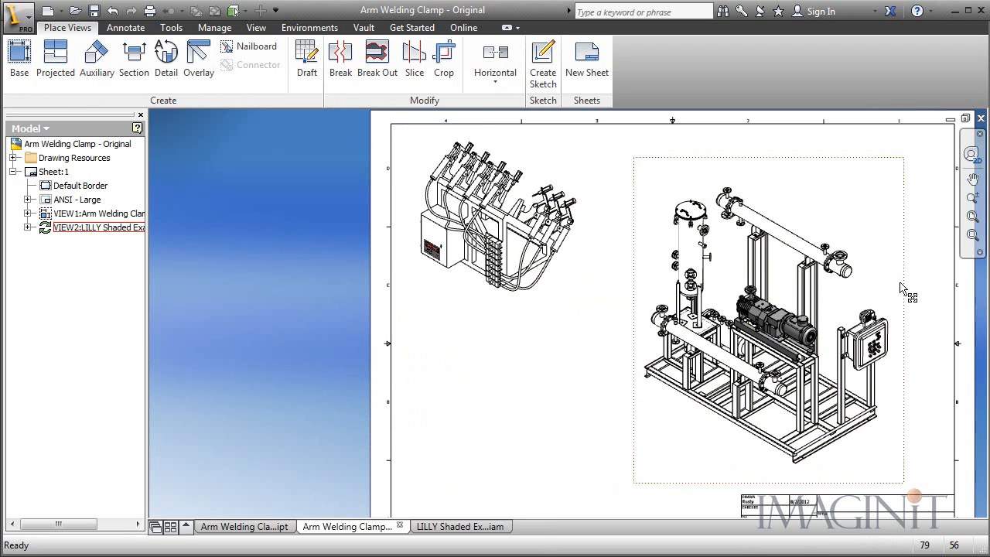
Move the LILLY view slightly up the sheet and inspect its linework and the shaded pump up close.
left_click_drag(903, 286, 902, 269)
scroll(831, 302, "up", 3)
middle_click_drag(833, 304, 811, 339)
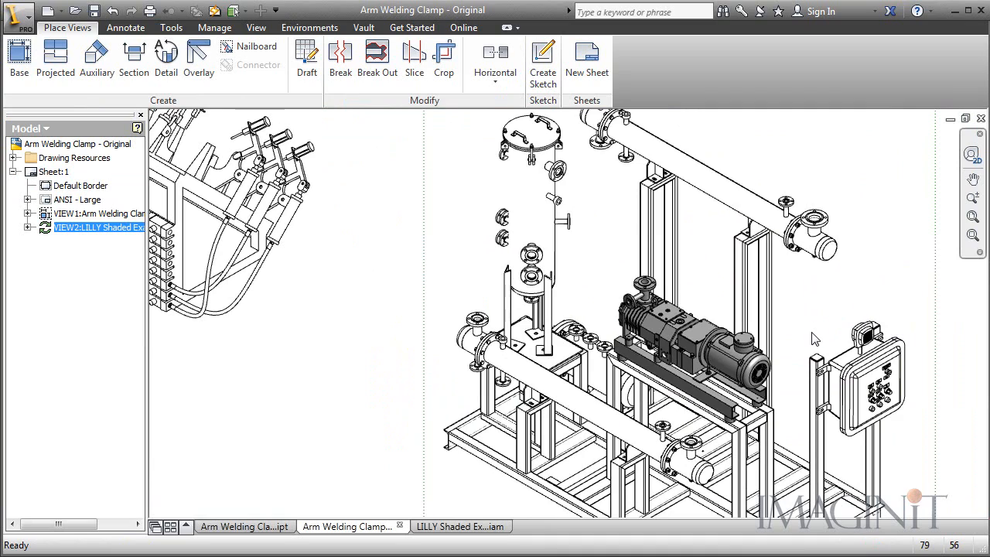
middle_click(431, 366)
middle_click(431, 366)
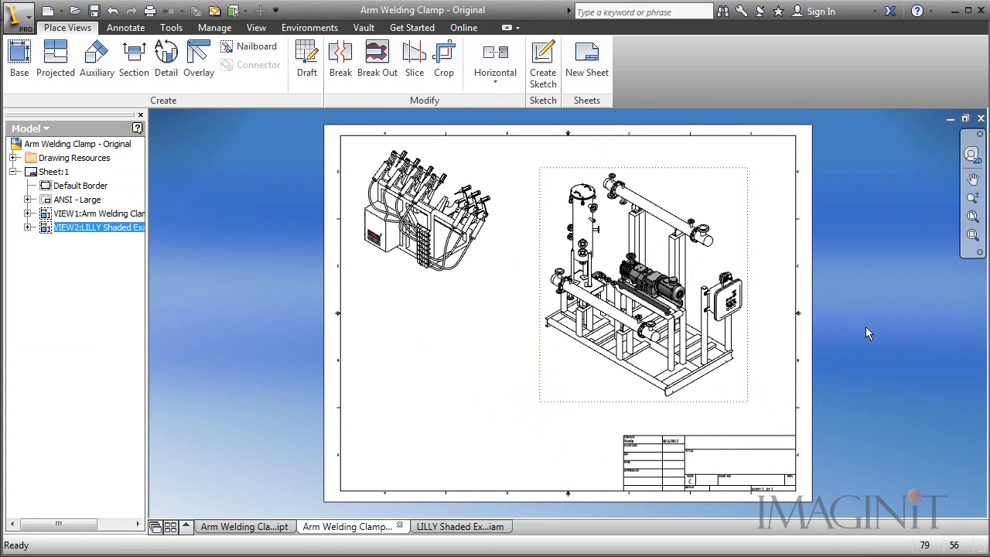
left_click(865, 330)
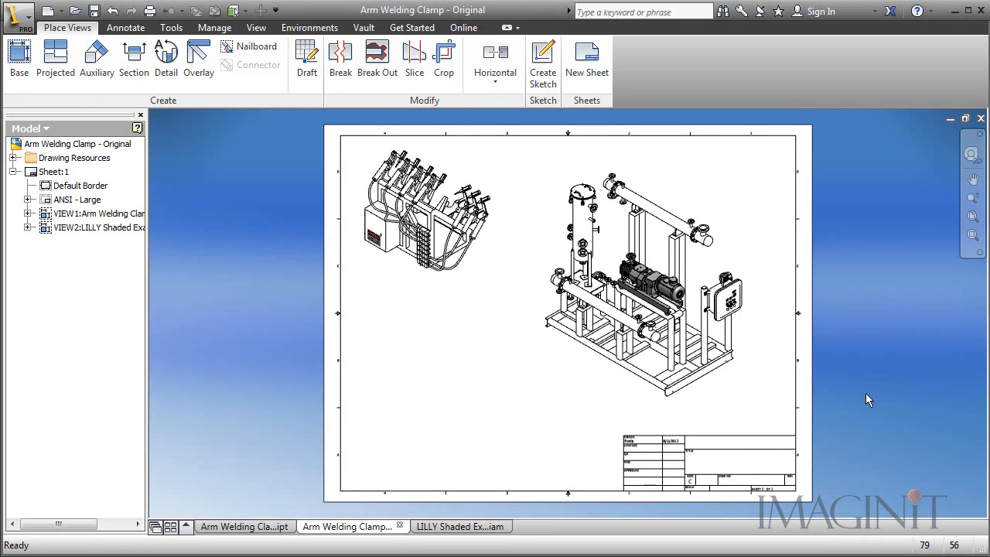
Examine the clamp view with its decal and the LILLY view with its pump up close, ending on the whole sheet.
scroll(503, 340, "up", 4)
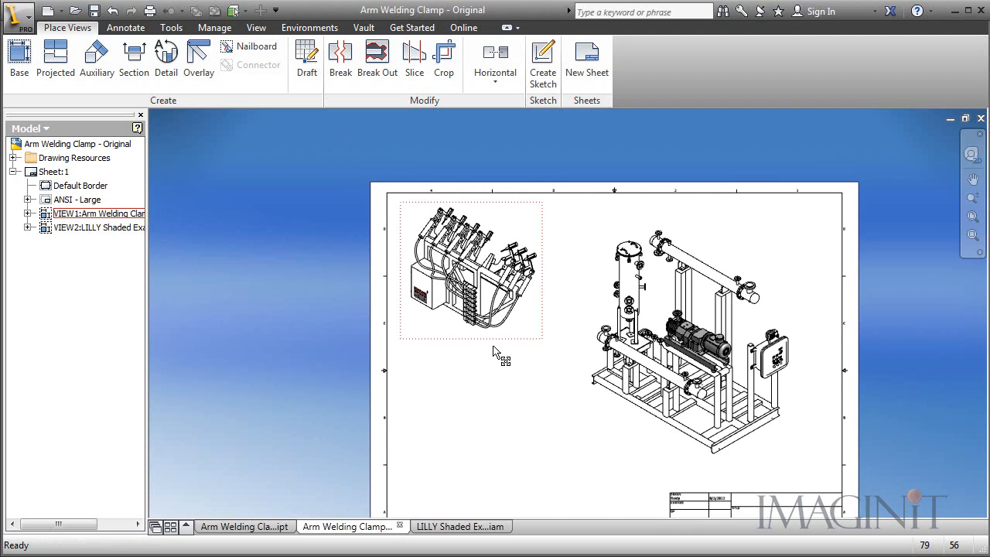
scroll(506, 328, "up", 3)
middle_click_drag(511, 328, 535, 439)
scroll(584, 437, "down", 2)
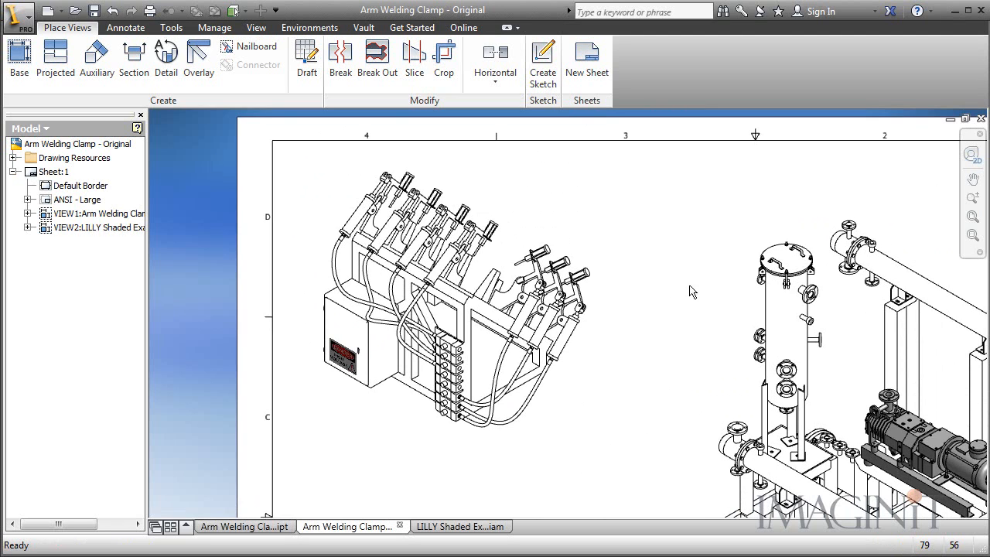
middle_click_drag(783, 342, 429, 196)
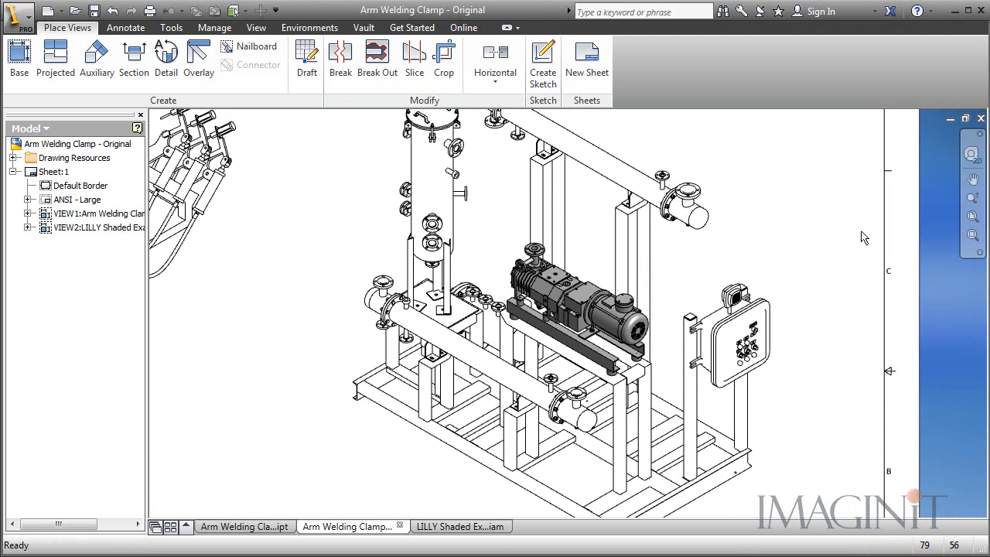
middle_click(854, 296)
middle_click(854, 296)
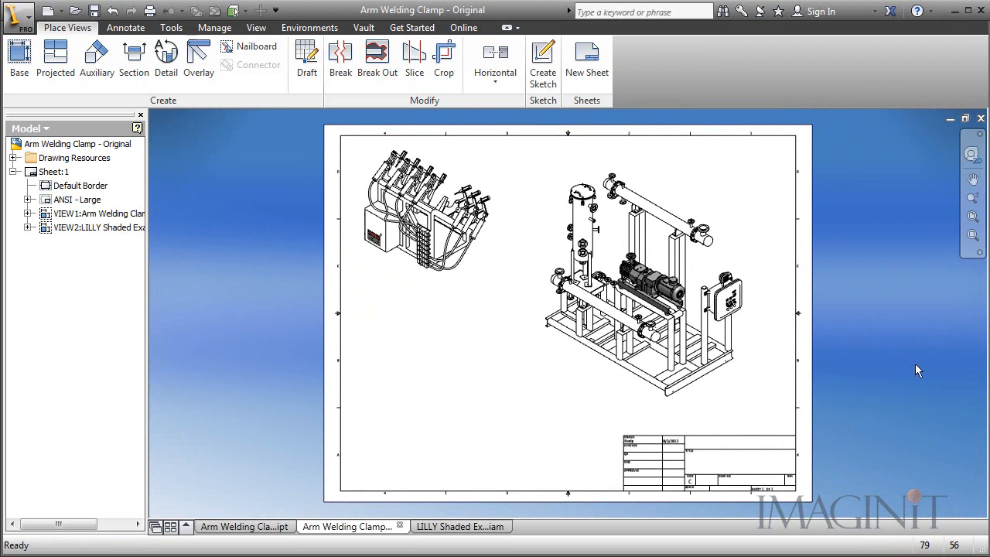